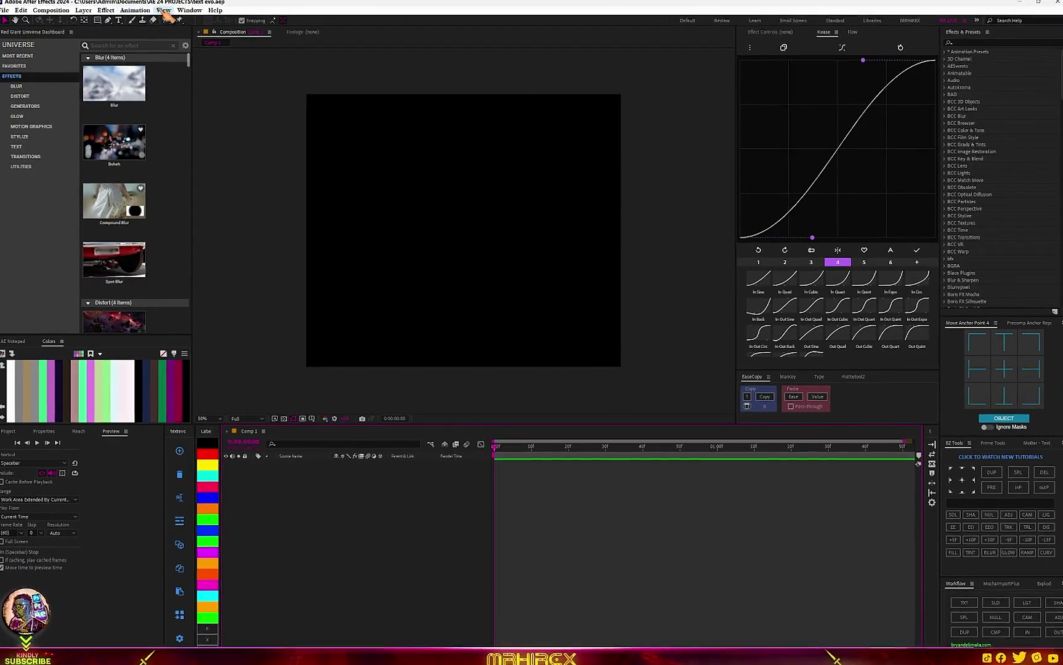
- Find the textevo2.jsxbin script in the list of installed script panels and open it
{"action": "left_click", "coordinate": [192, 12]}
{"action": "scroll", "coordinate": [291, 345], "scroll_direction": "down", "scroll_amount": 10}
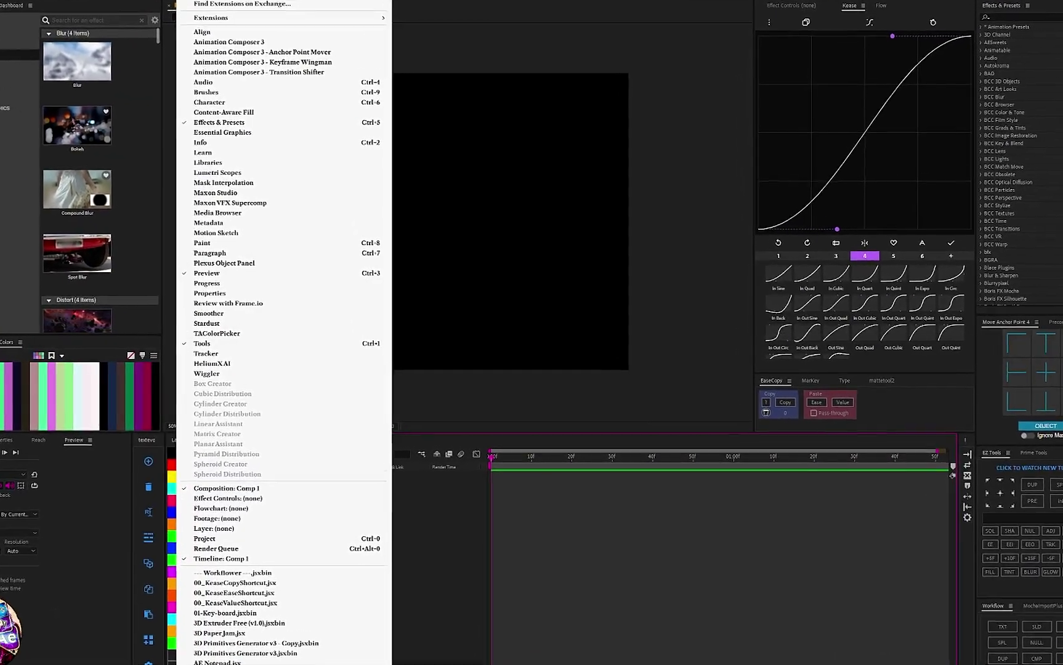
{"action": "scroll", "coordinate": [258, 369], "scroll_direction": "down", "scroll_amount": 10}
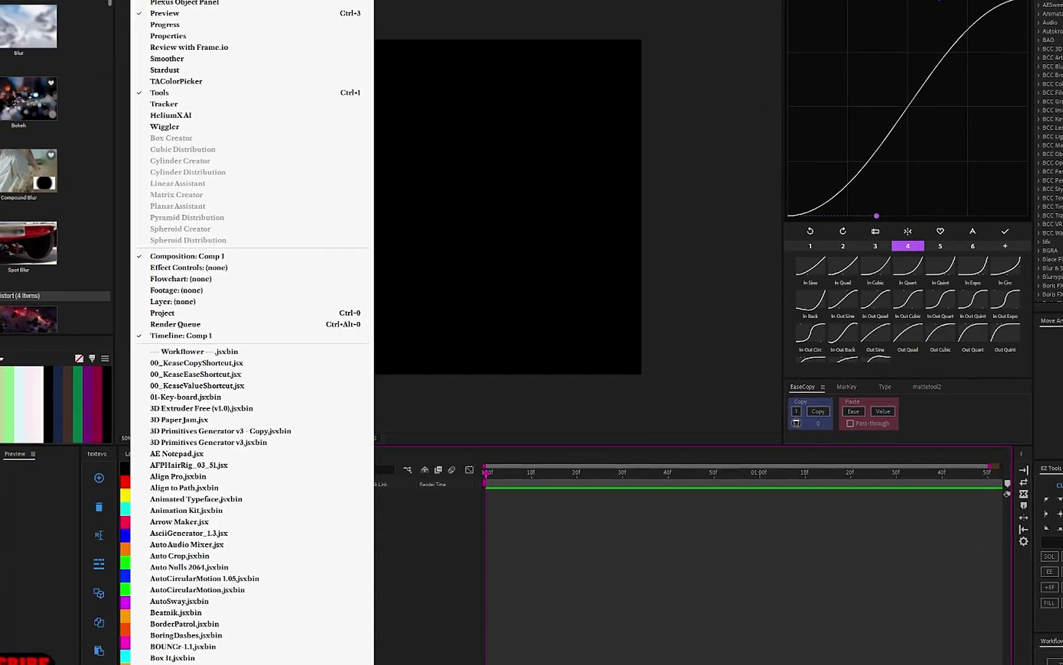
{"action": "scroll", "coordinate": [86, 640], "scroll_direction": "down", "scroll_amount": 3}
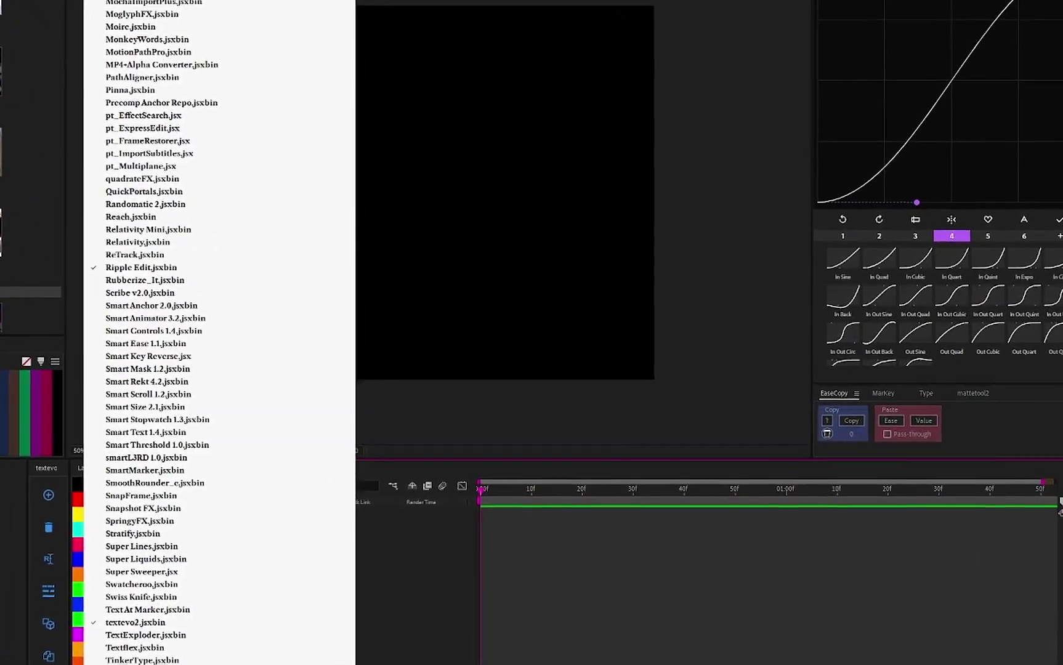
{"action": "left_click", "coordinate": [86, 613]}
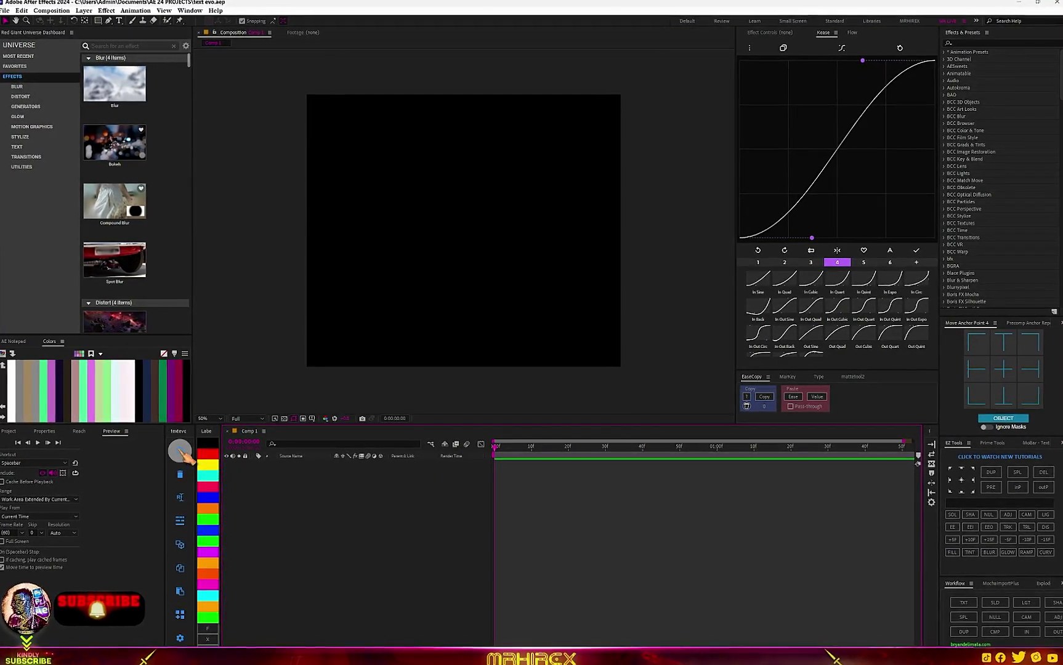
- Generate a new animated TextEvo text layer and select both of its Strength keyframes
{"action": "left_click", "coordinate": [180, 450]}
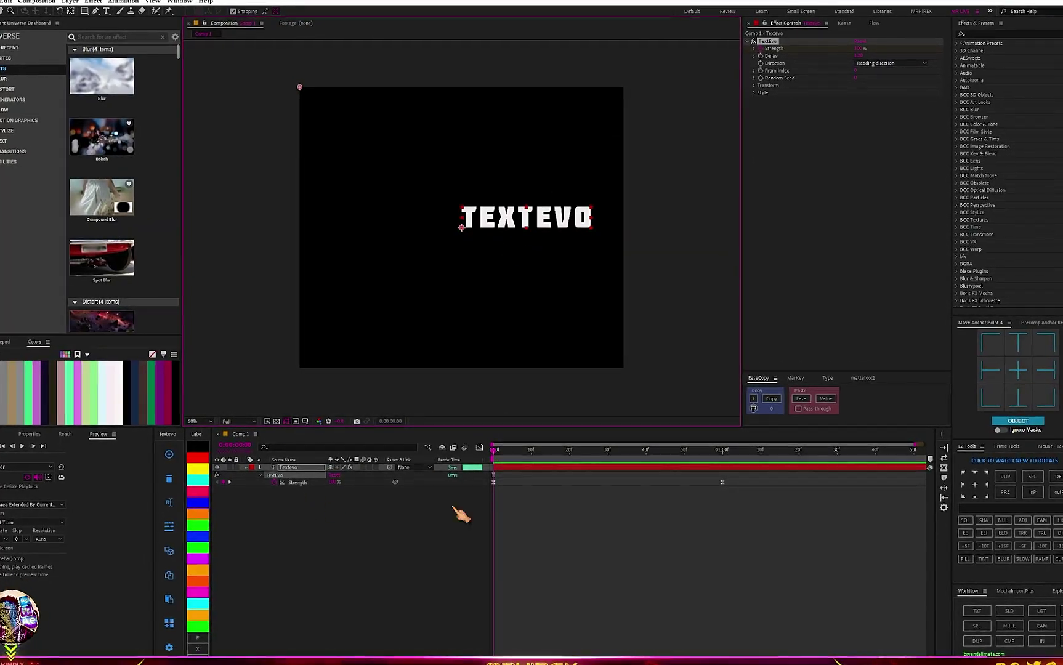
{"action": "left_click_drag", "start_coordinate": [740, 538], "coordinate": [494, 478]}
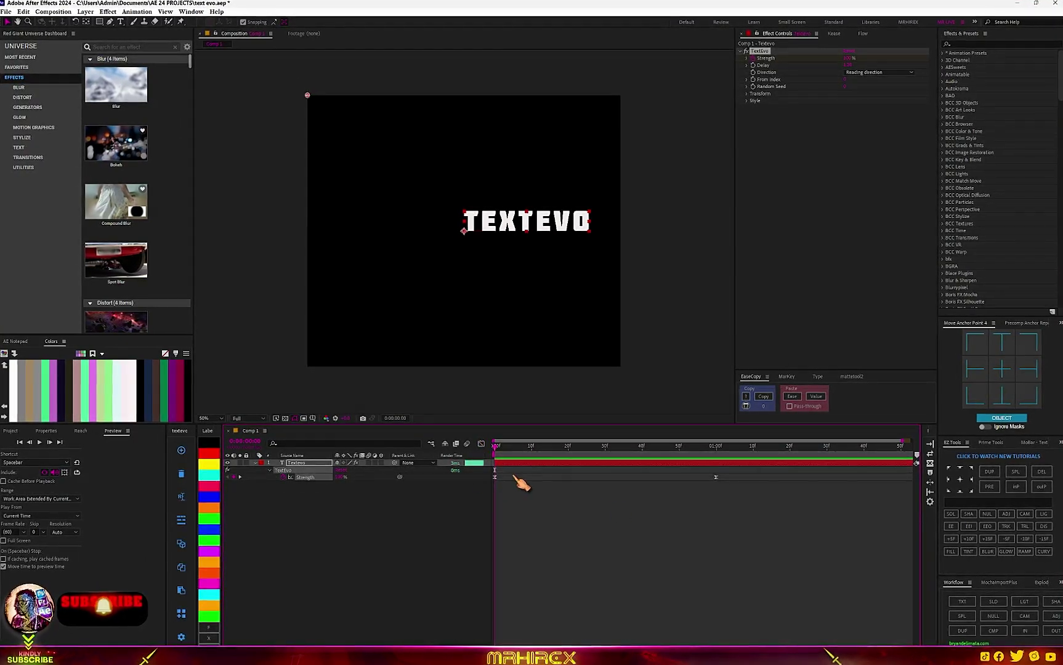
{"action": "left_click", "coordinate": [481, 444]}
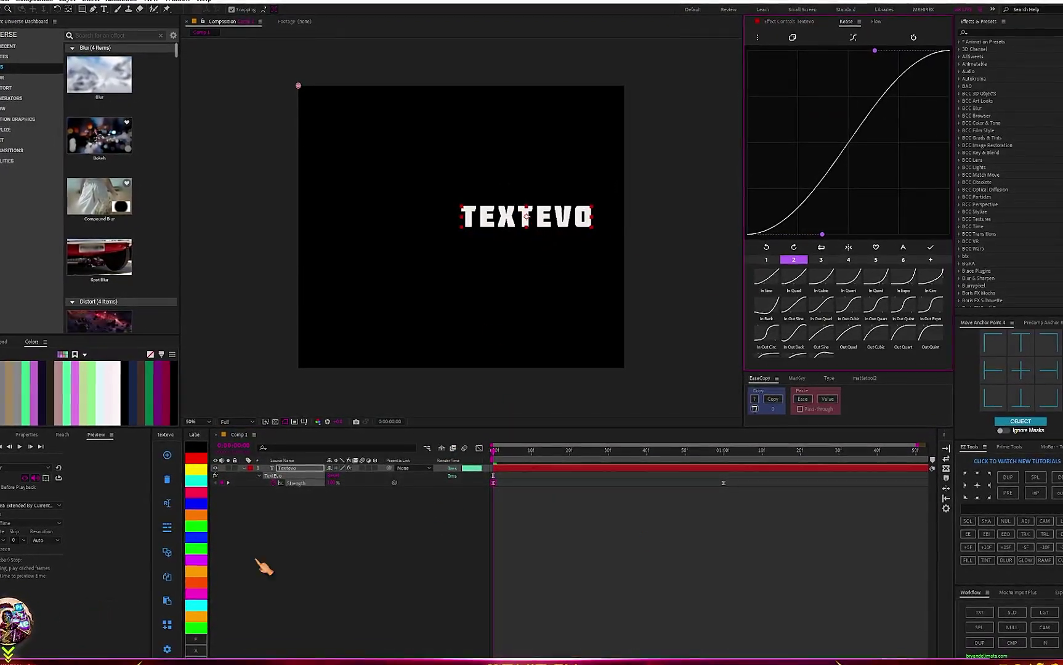
- Centre the TEXTEVO text in the composition, show its effect controls and return the playhead to the first frame
{"action": "left_click", "coordinate": [2, 435]}
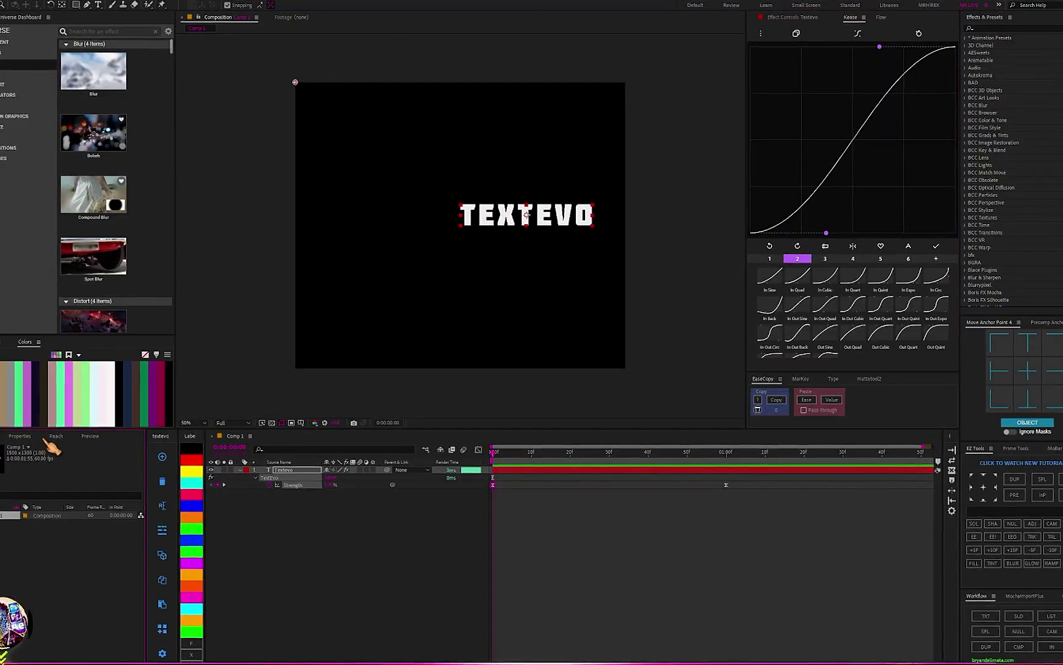
{"action": "left_click", "coordinate": [55, 435]}
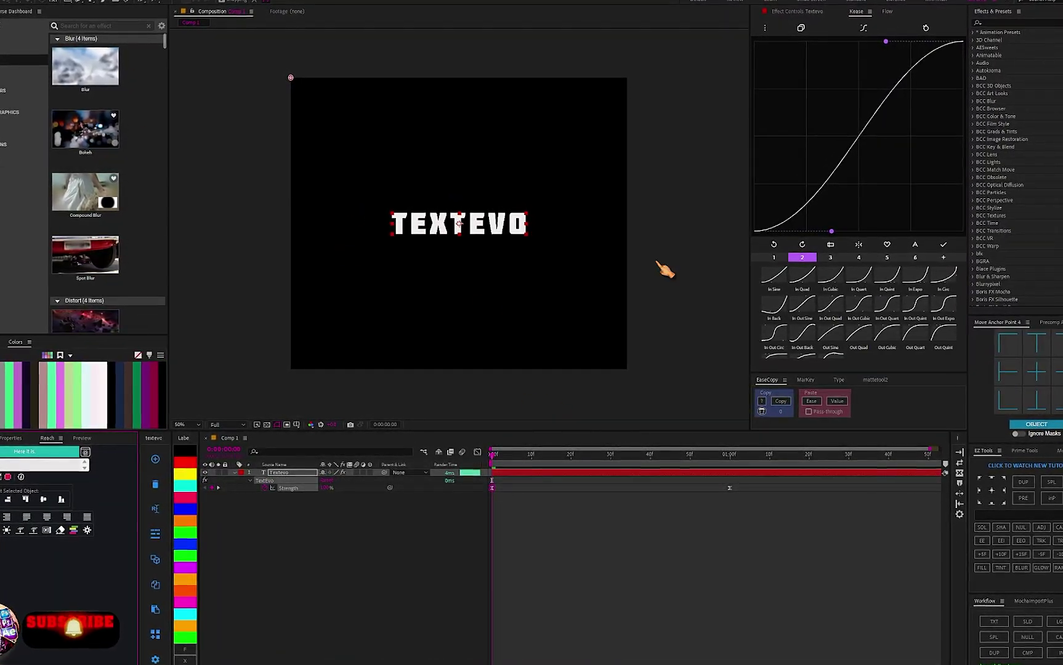
{"action": "left_click", "coordinate": [795, 12]}
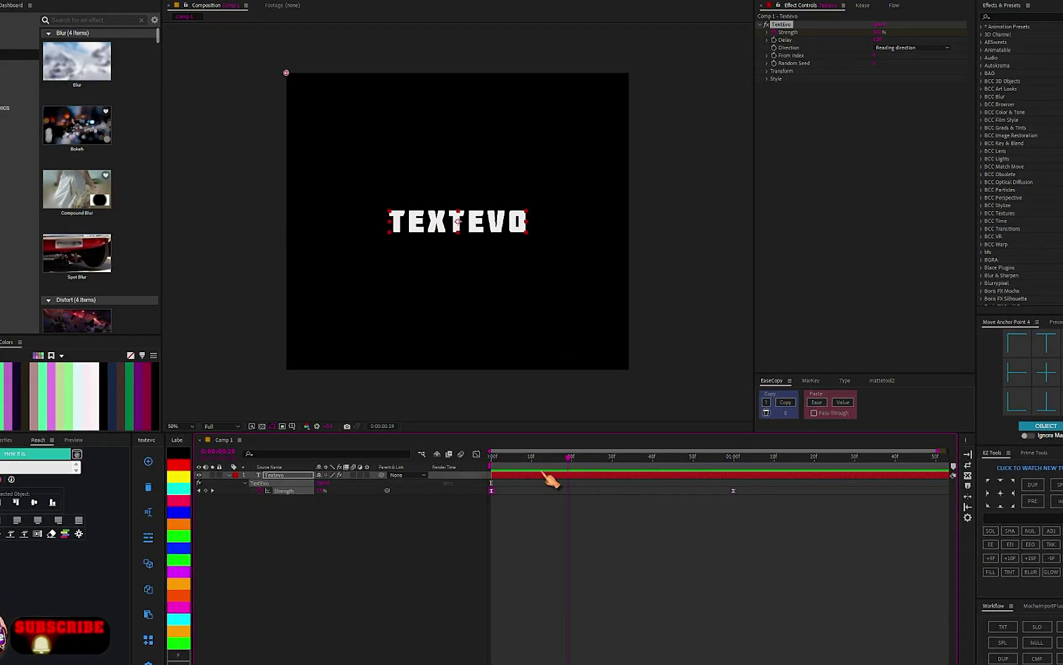
{"action": "left_click_drag", "start_coordinate": [542, 472], "coordinate": [492, 472]}
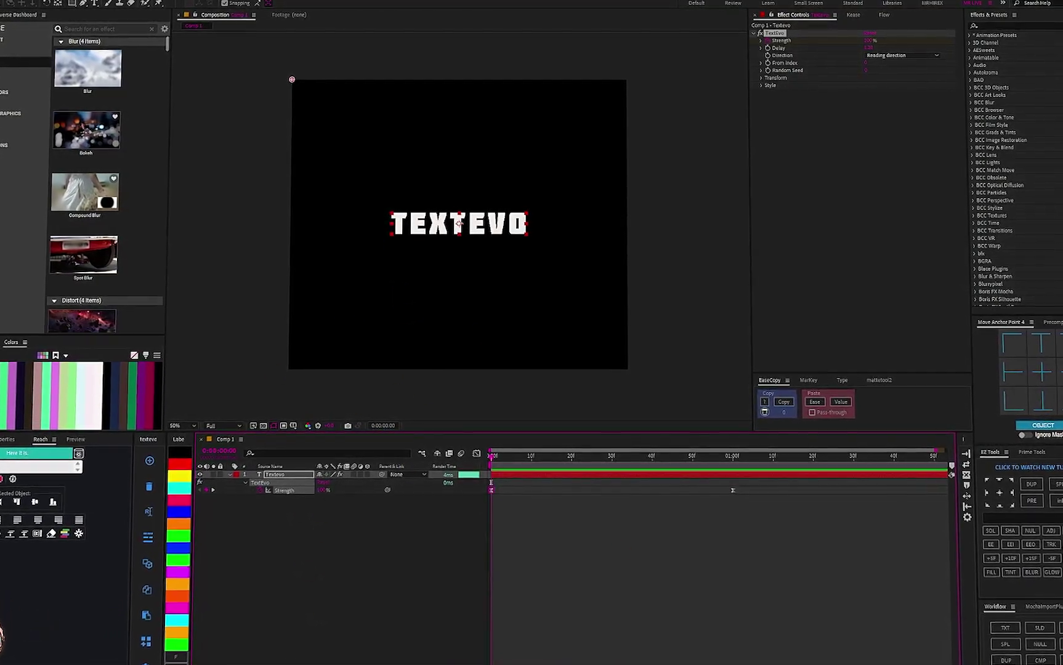
{"action": "left_click", "coordinate": [155, 458]}
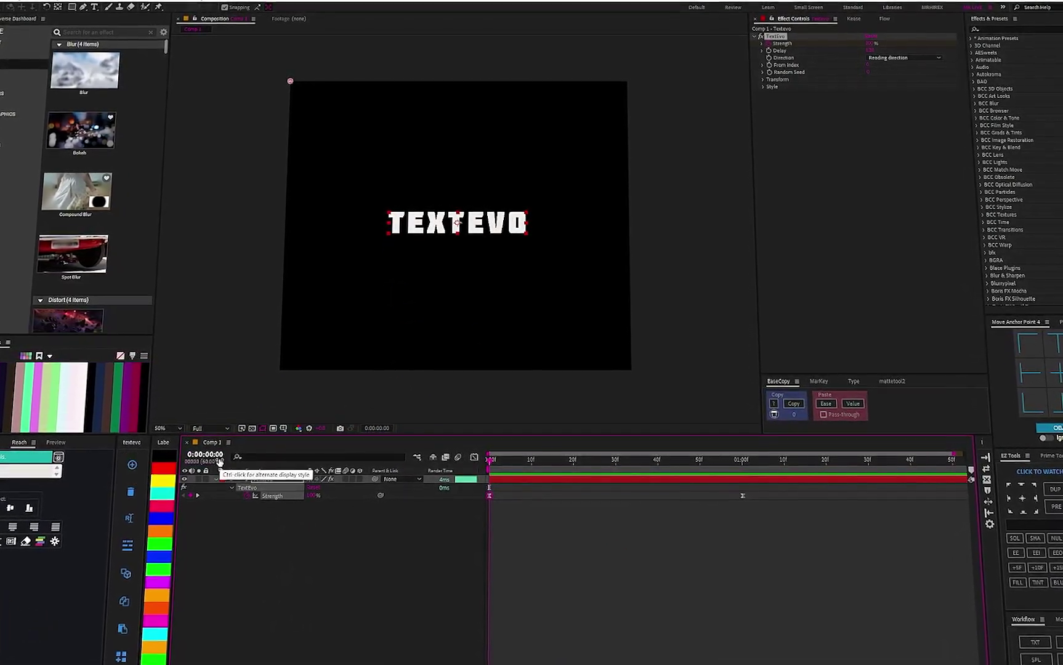
{"action": "double_click", "coordinate": [453, 221]}
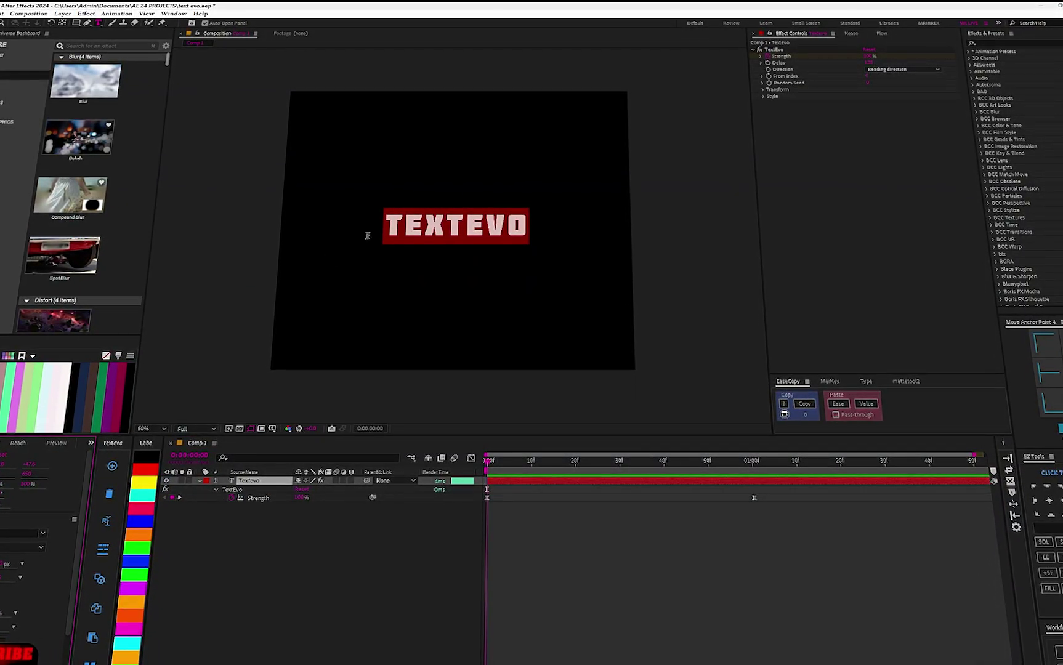
{"action": "left_click", "coordinate": [283, 560]}
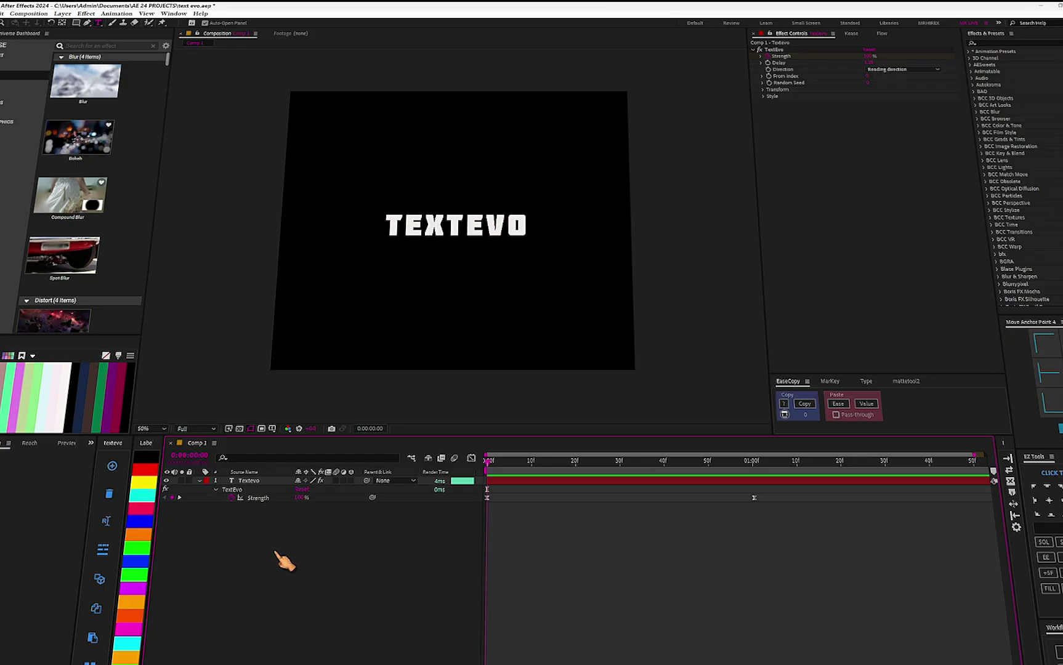
- Select the Textevo layer and view the TextEvo basedOn choices, closing the dialog without picking one
{"action": "left_click", "coordinate": [254, 483]}
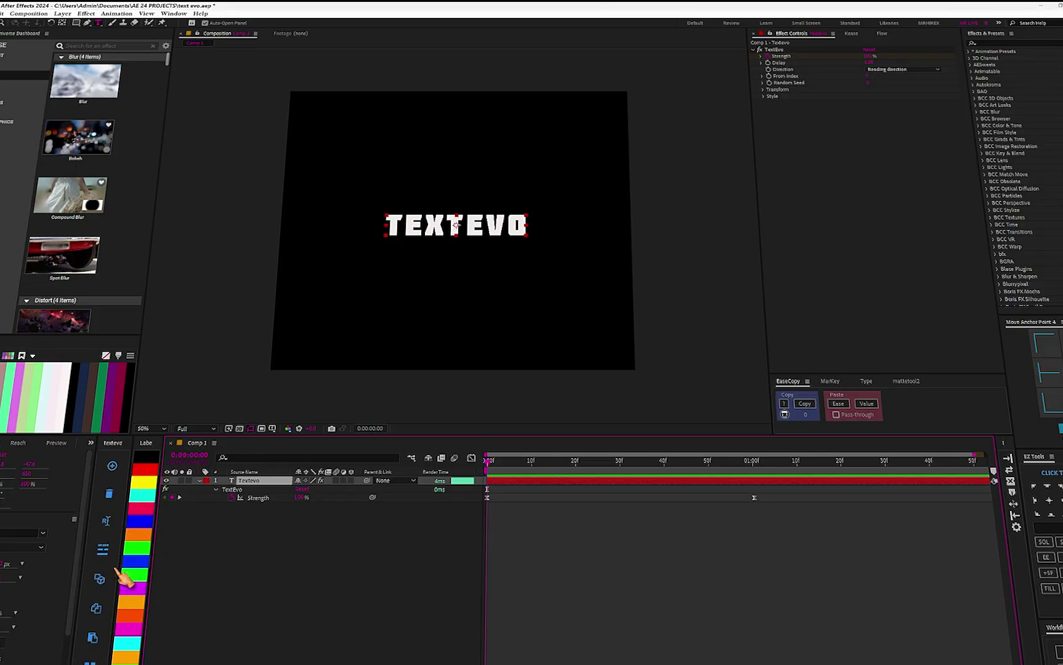
{"action": "left_click", "coordinate": [106, 551]}
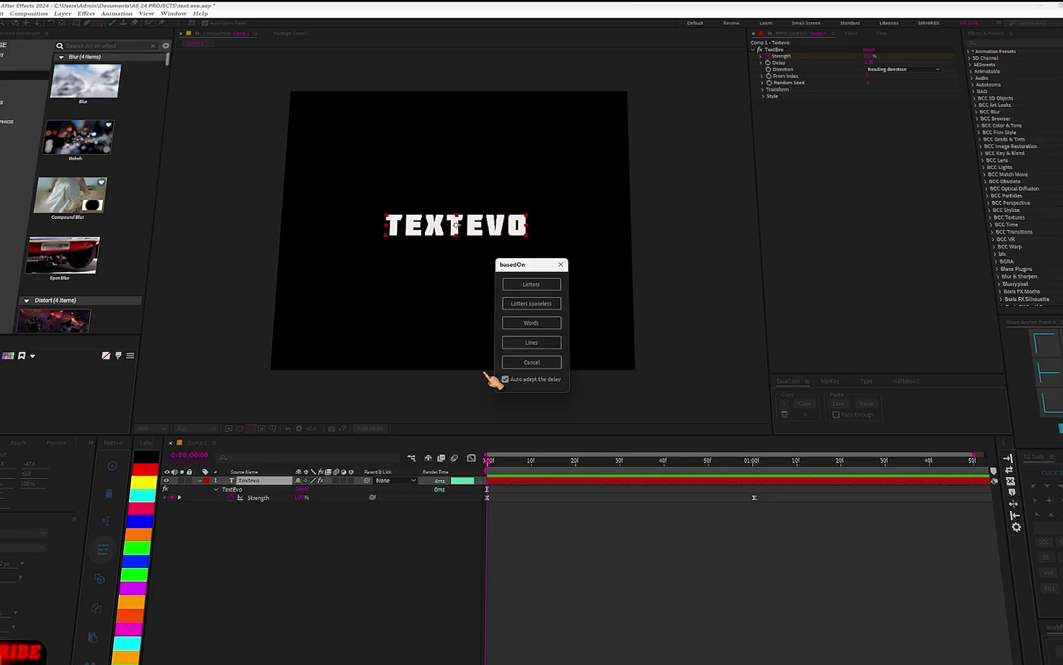
{"action": "left_click", "coordinate": [561, 265]}
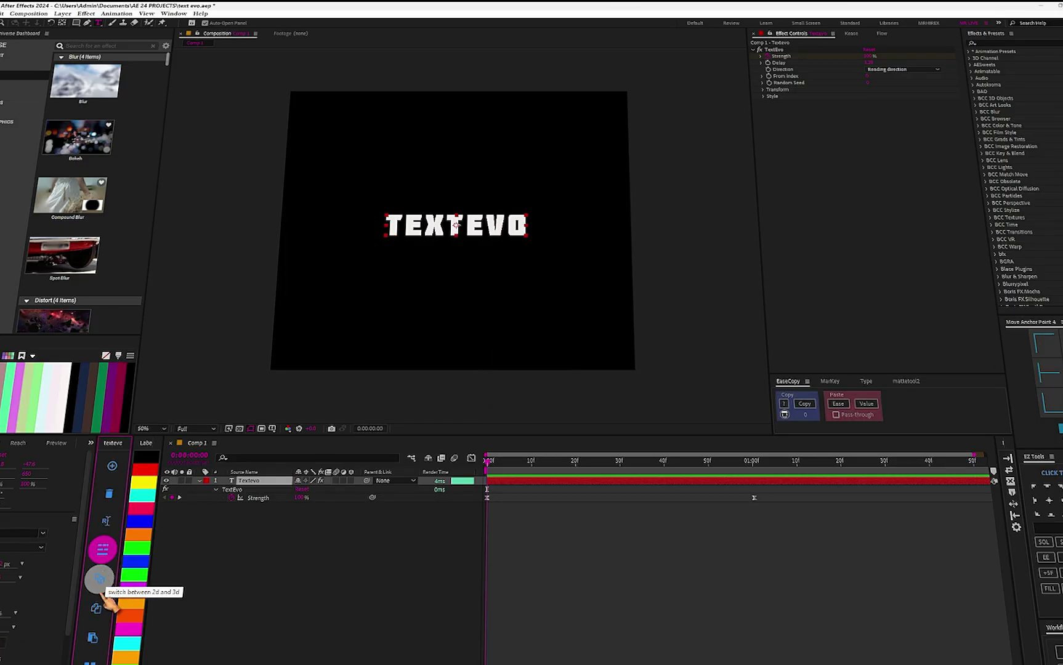
- Expand the TextEvo effect's Transform and Position properties and make the Textevo layer's characters 3D
{"action": "left_click", "coordinate": [764, 89]}
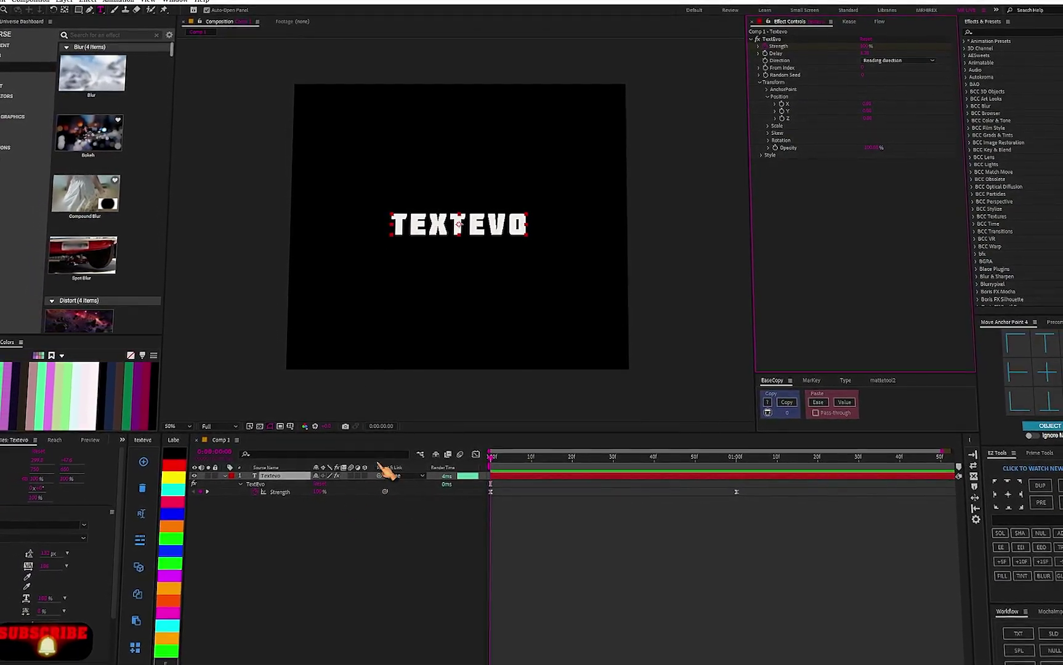
{"action": "left_click", "coordinate": [139, 566]}
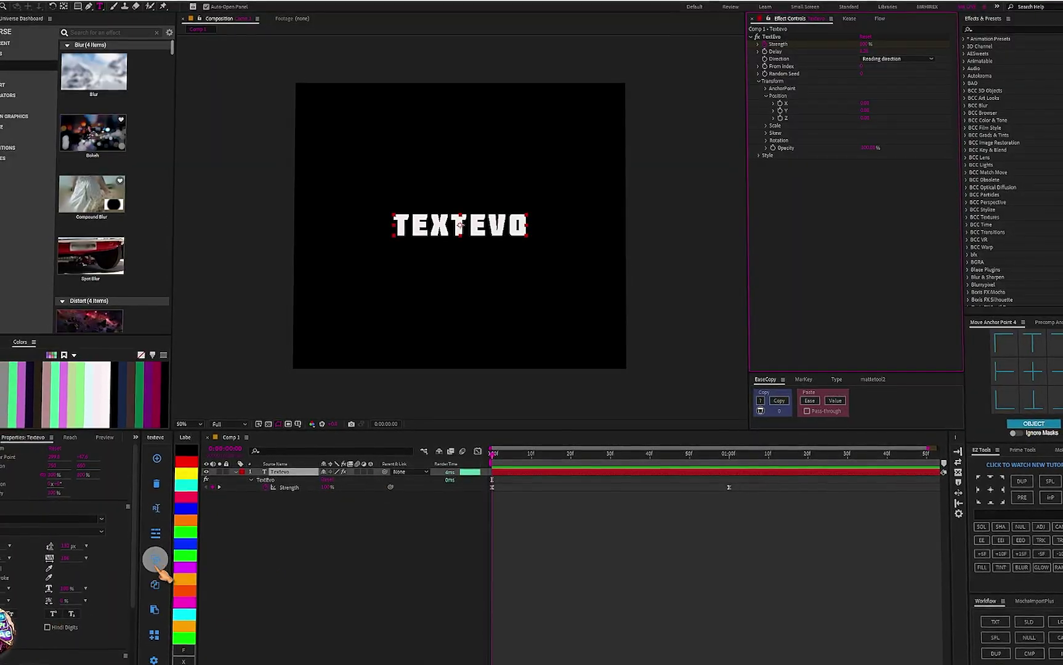
{"action": "left_click", "coordinate": [155, 558]}
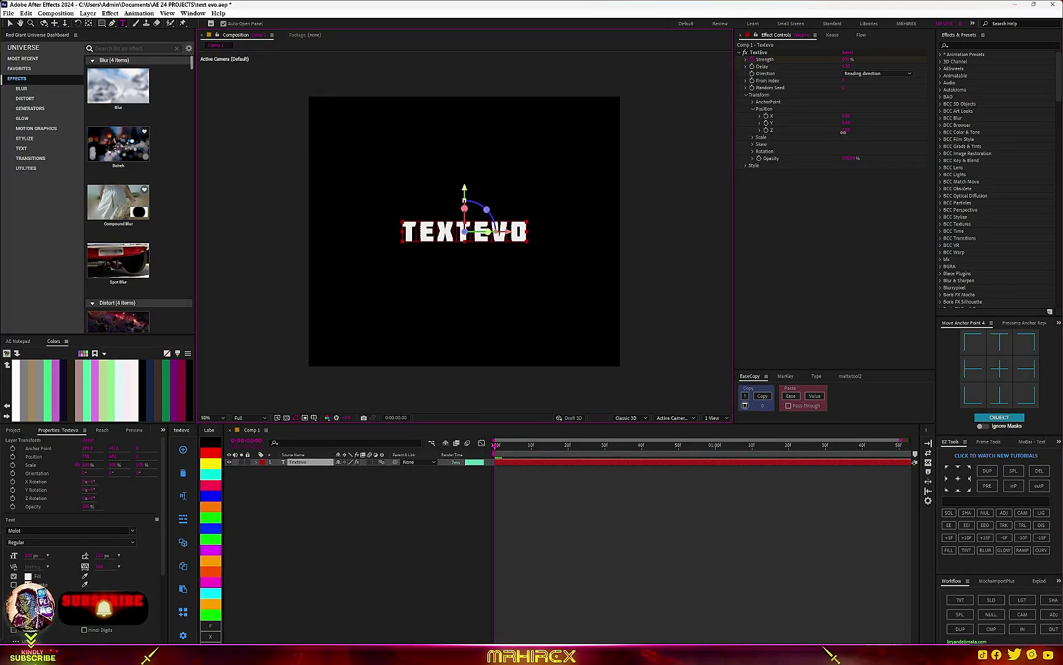
- Try adjusting the Z position in the TextEvo effect on the 3D text, undoing the first adjustment
{"action": "left_click_drag", "start_coordinate": [843, 132], "coordinate": [874, 173]}
{"action": "key", "text": "ctrl+z"}
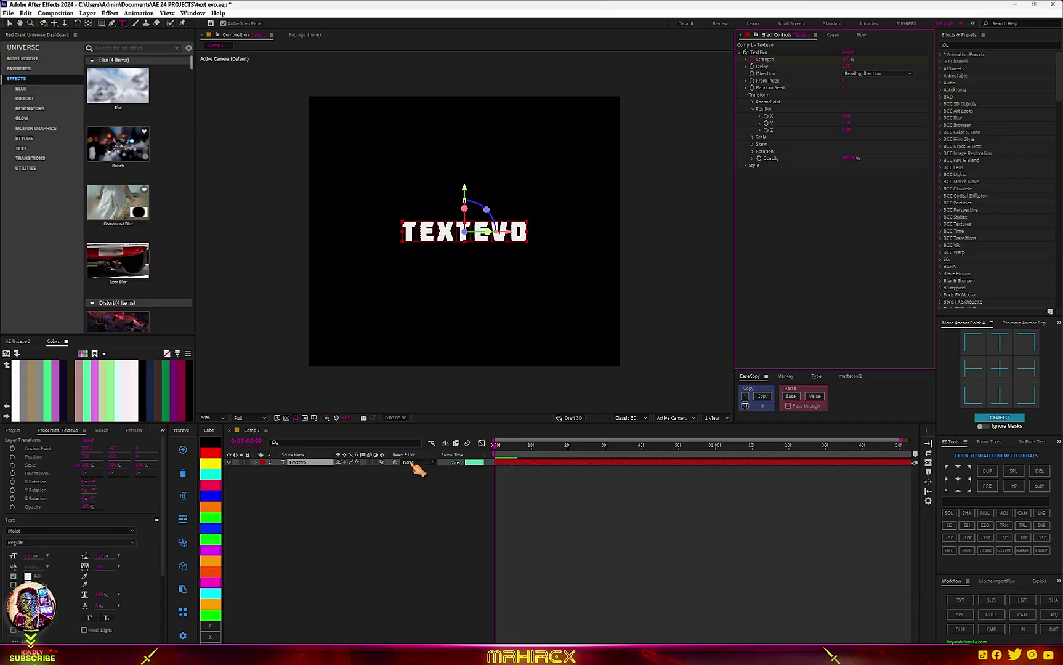
{"action": "key", "text": "ctrl+z"}
{"action": "left_click", "coordinate": [382, 462]}
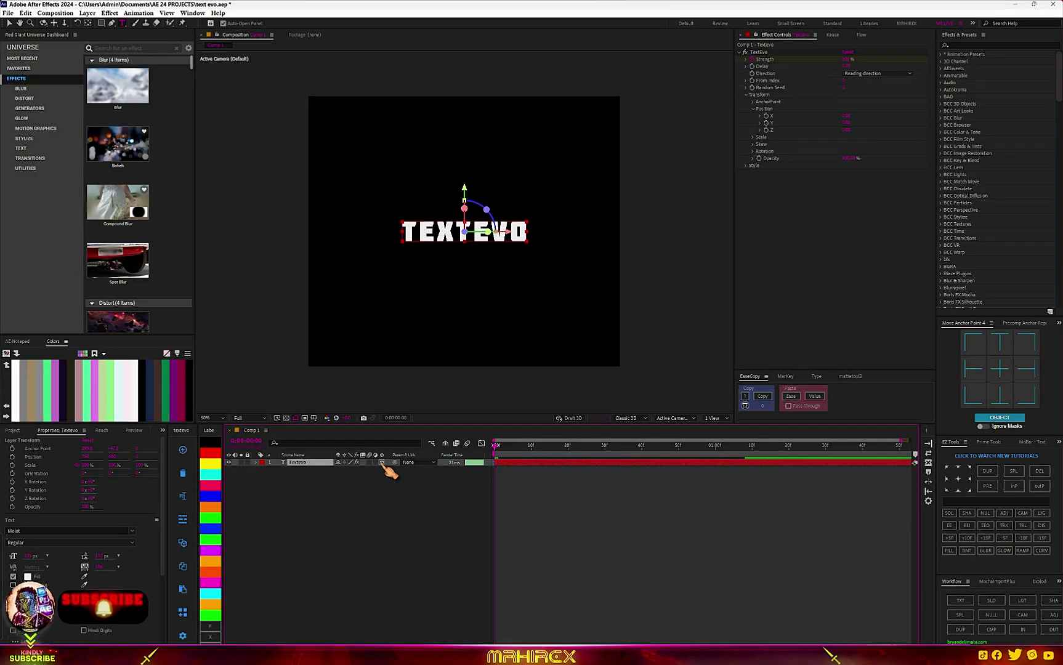
{"action": "left_click_drag", "start_coordinate": [844, 133], "coordinate": [670, 150]}
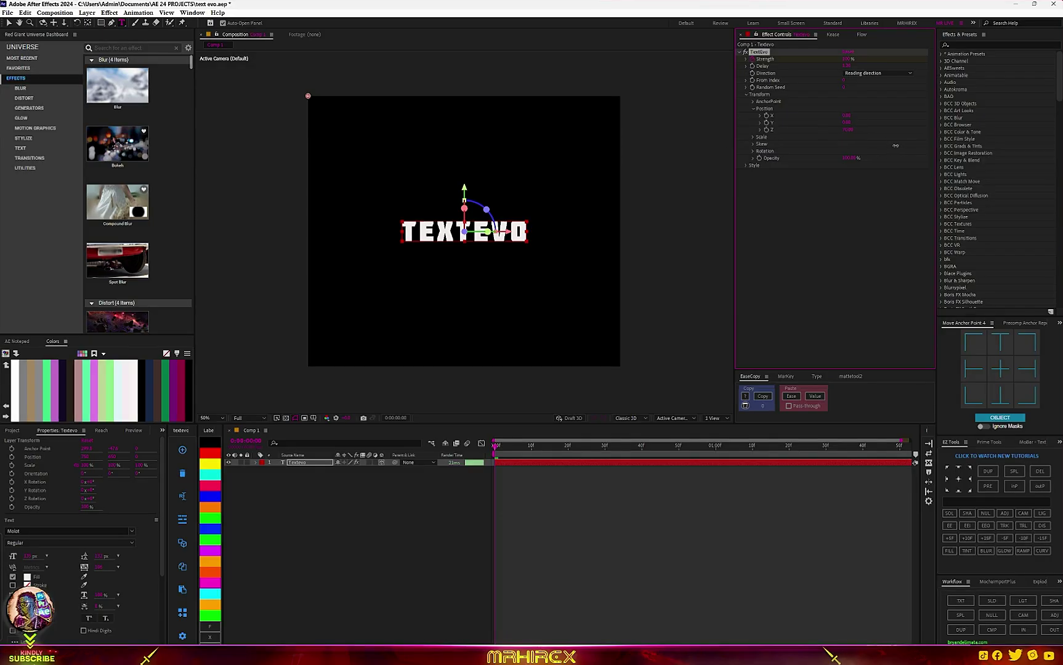
- Look over the remaining TextEvo tools and the basedOn dialog's letters, words and lines options, then close it
{"action": "left_click", "coordinate": [182, 566]}
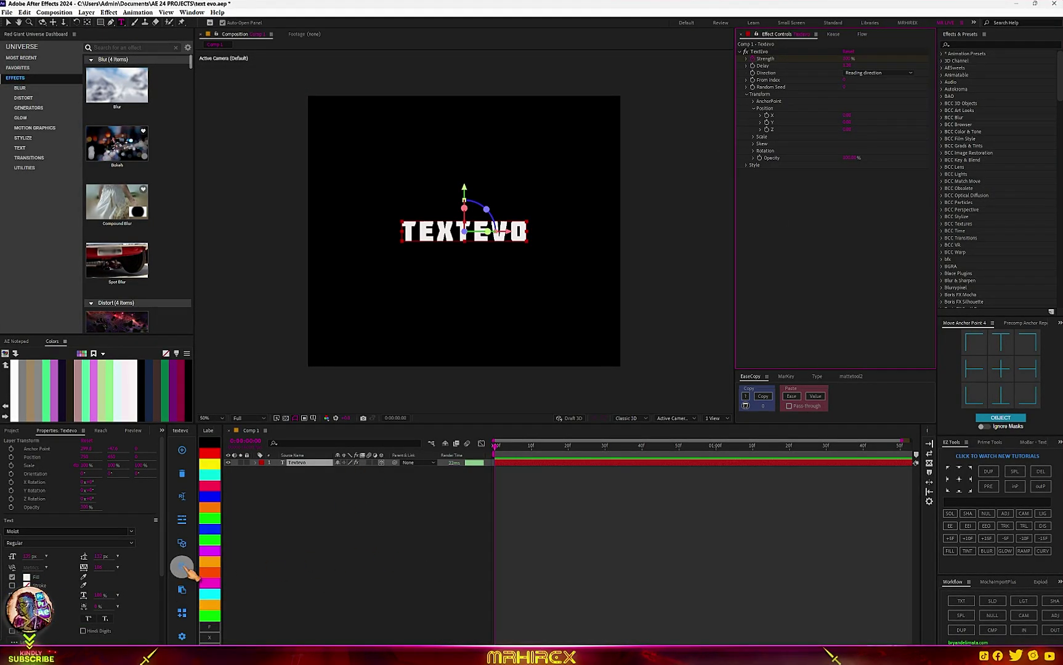
{"action": "left_click", "coordinate": [181, 613]}
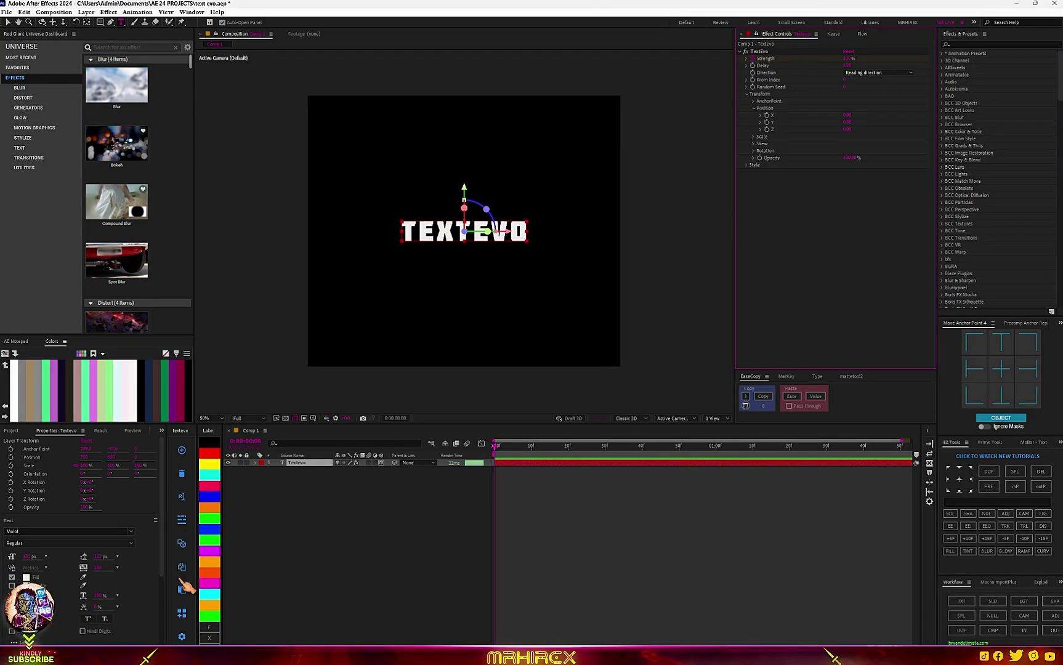
{"action": "left_click", "coordinate": [182, 519]}
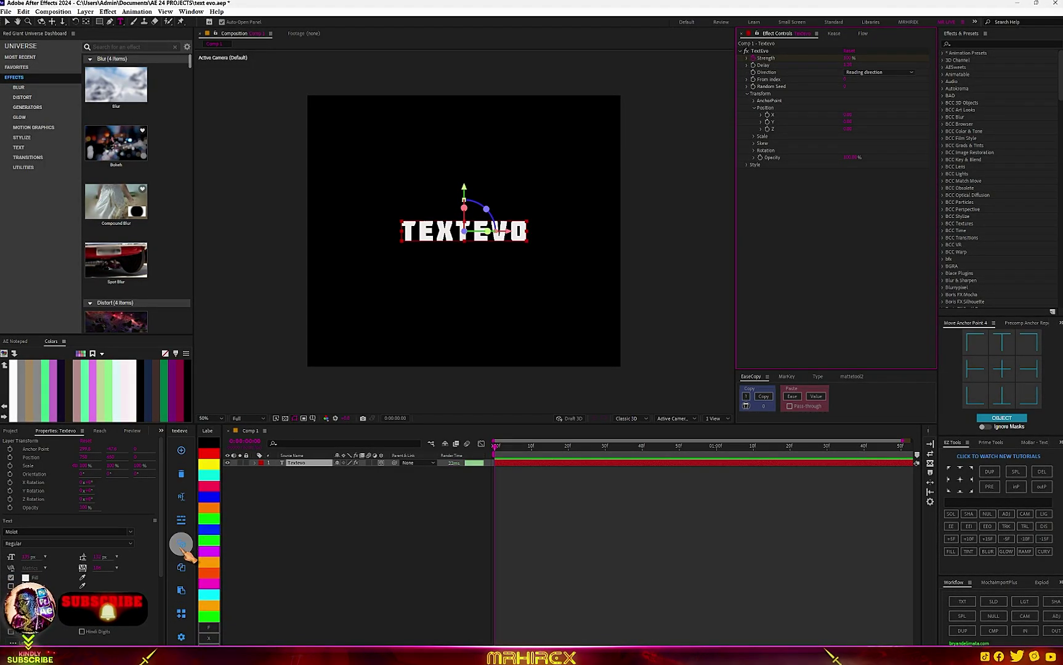
{"action": "left_click", "coordinate": [181, 520]}
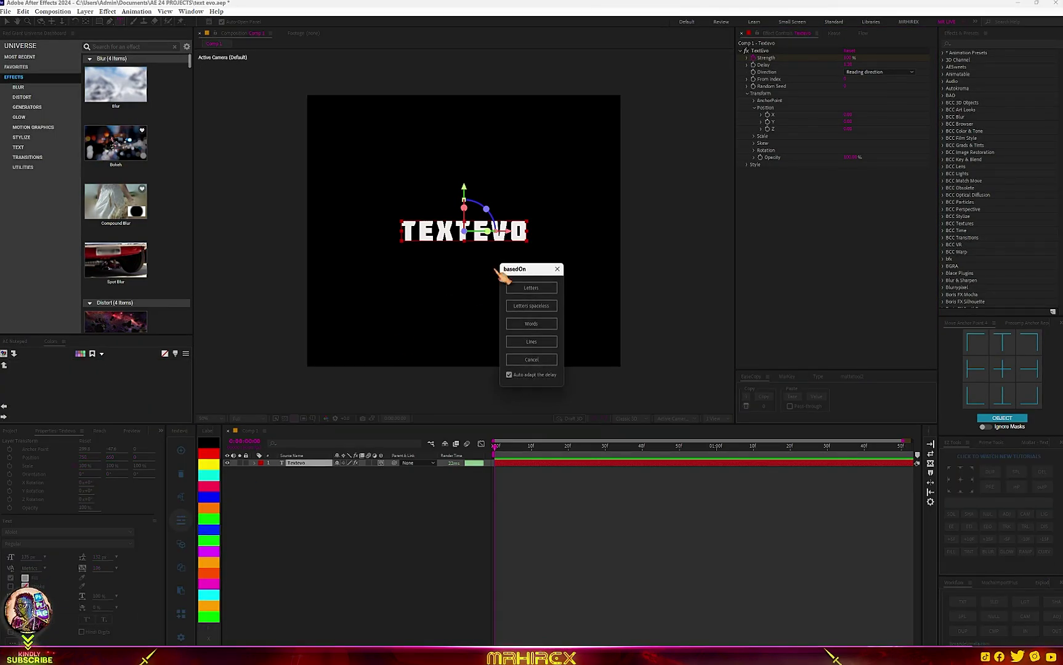
{"action": "left_click", "coordinate": [557, 269]}
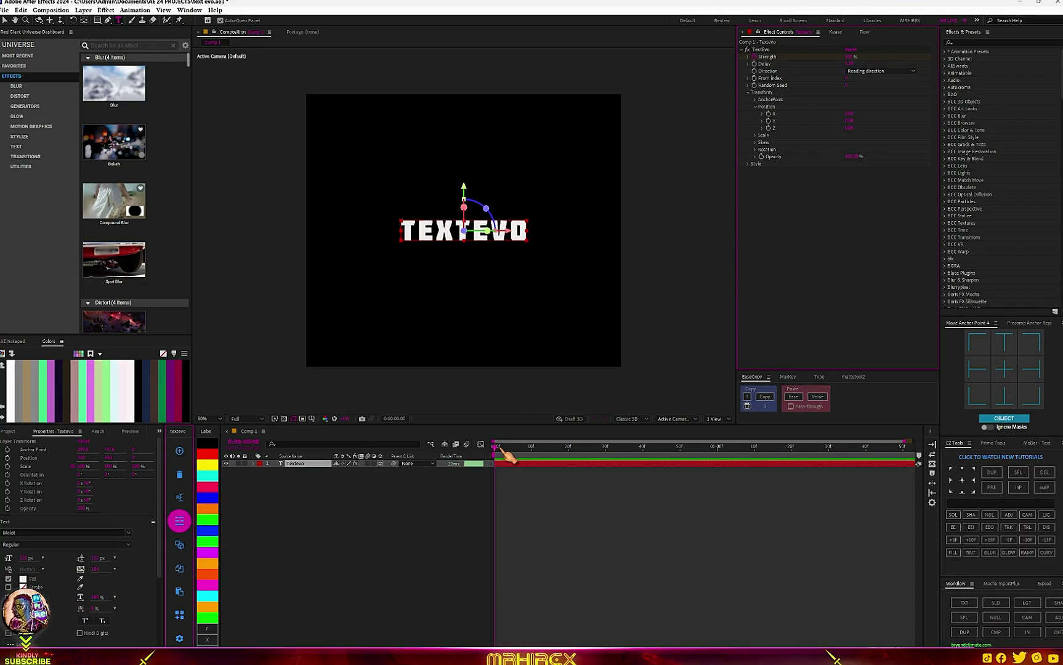
- Increase the TextEvo effect's Y position at the first frame until the text sits just below the composition frame
{"action": "left_click_drag", "start_coordinate": [494, 450], "coordinate": [477, 486]}
{"action": "left_click", "coordinate": [476, 488]}
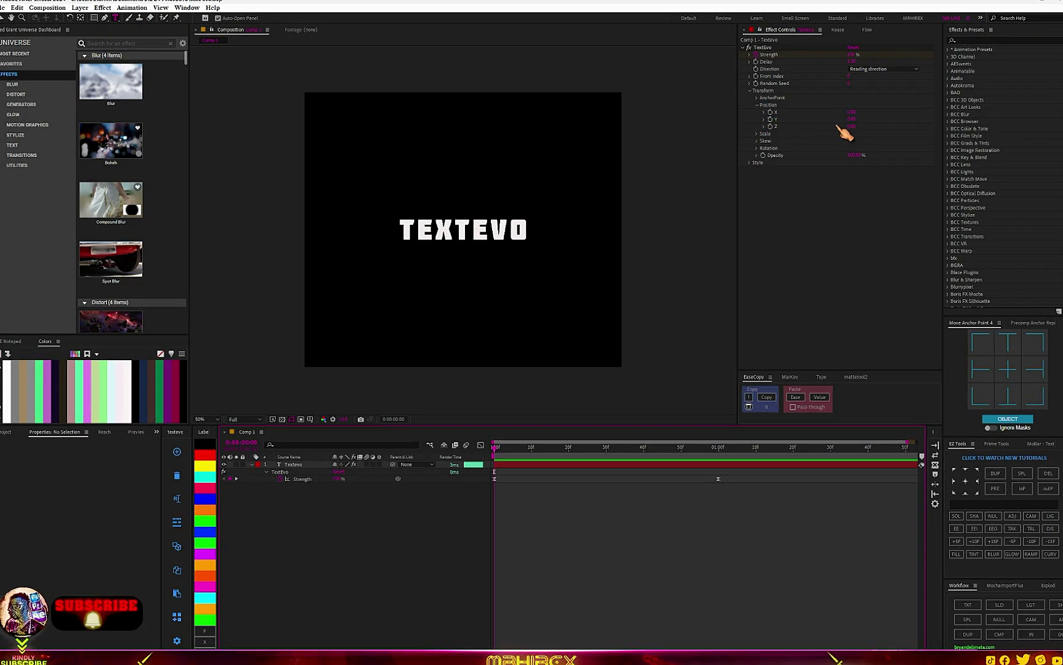
{"action": "left_click_drag", "start_coordinate": [850, 119], "coordinate": [978, 106]}
{"action": "left_click_drag", "start_coordinate": [854, 118], "coordinate": [1039, 112]}
{"action": "key", "text": "ctrl+z"}
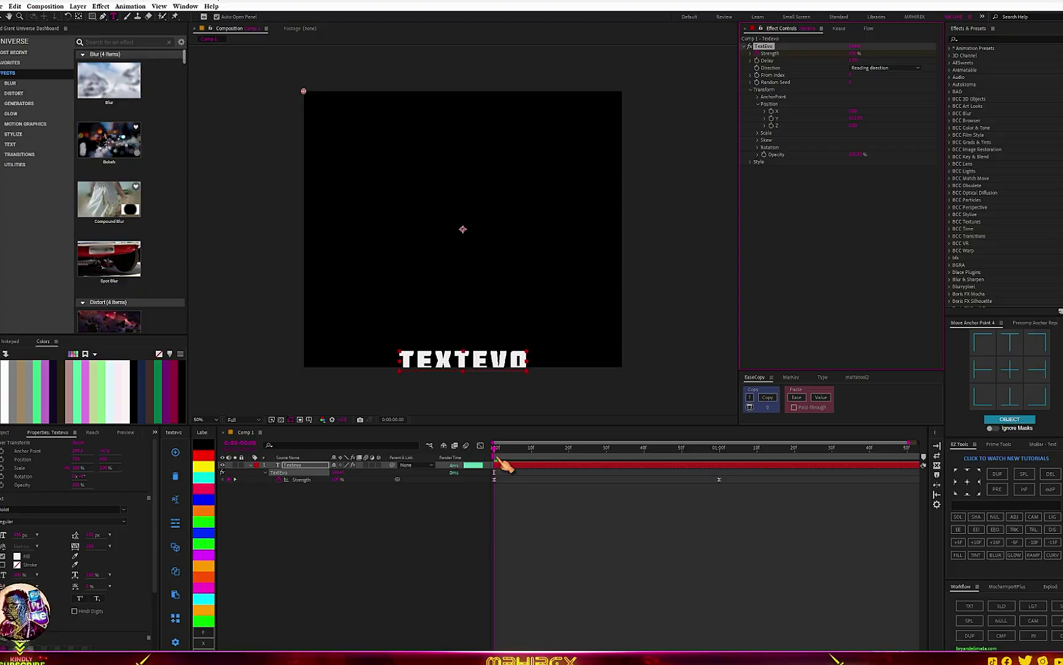
{"action": "left_click_drag", "start_coordinate": [853, 117], "coordinate": [924, 123]}
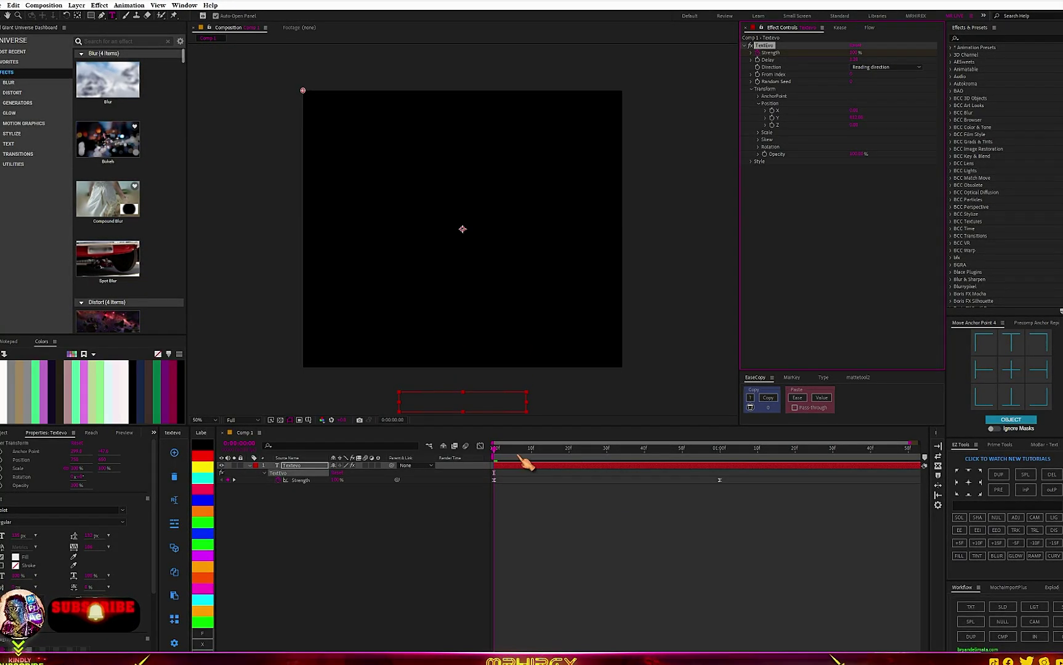
- Preview the letter-by-letter rise of the text and park the playhead at frame 9
{"action": "key", "text": "space"}
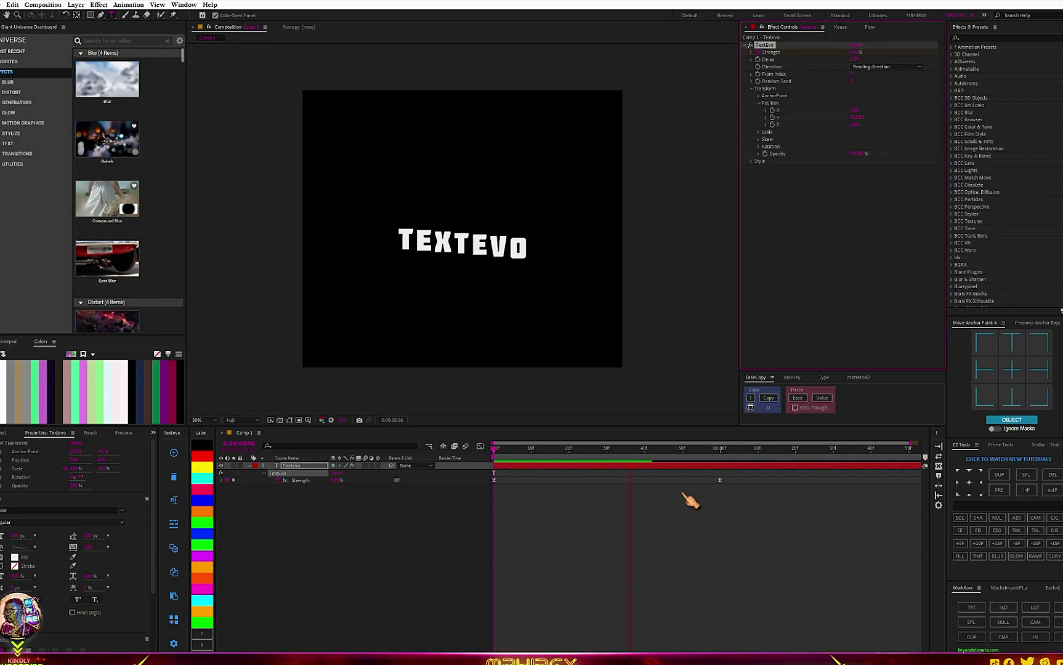
{"action": "key", "text": "space"}
{"action": "mouse_move", "coordinate": [531, 455]}
{"action": "left_mouse_down"}
{"action": "mouse_move", "coordinate": [498, 451]}
{"action": "mouse_move", "coordinate": [545, 451]}
{"action": "mouse_move", "coordinate": [534, 459]}
{"action": "left_mouse_up"}
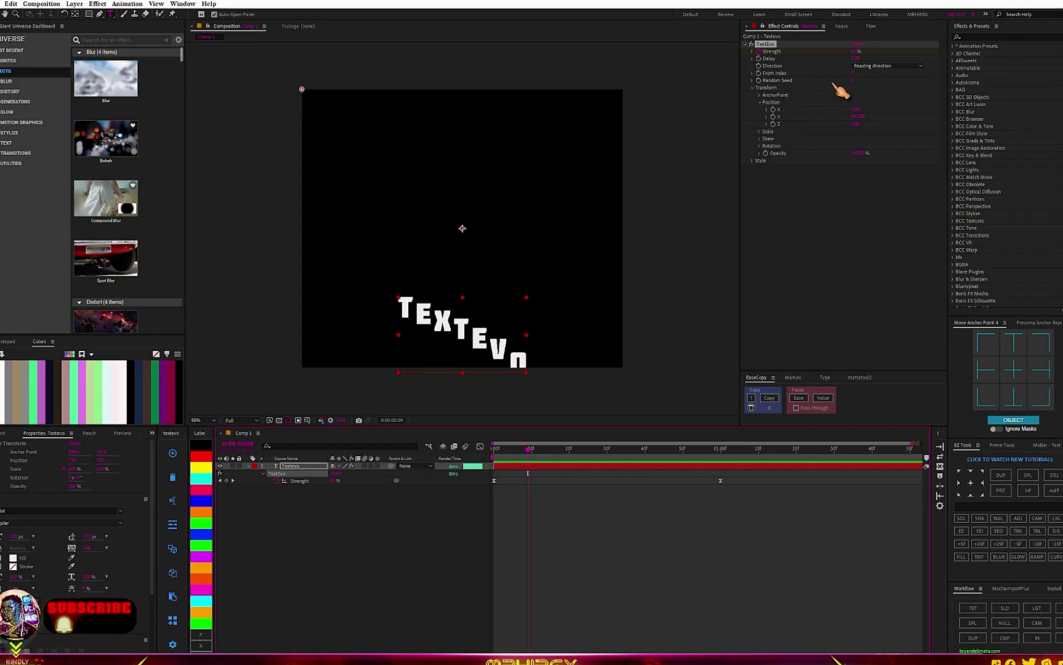
- Try the reversed, Outward and Inward directions in the TextEvo effect, checking the letters near frame 10
{"action": "left_click", "coordinate": [882, 67]}
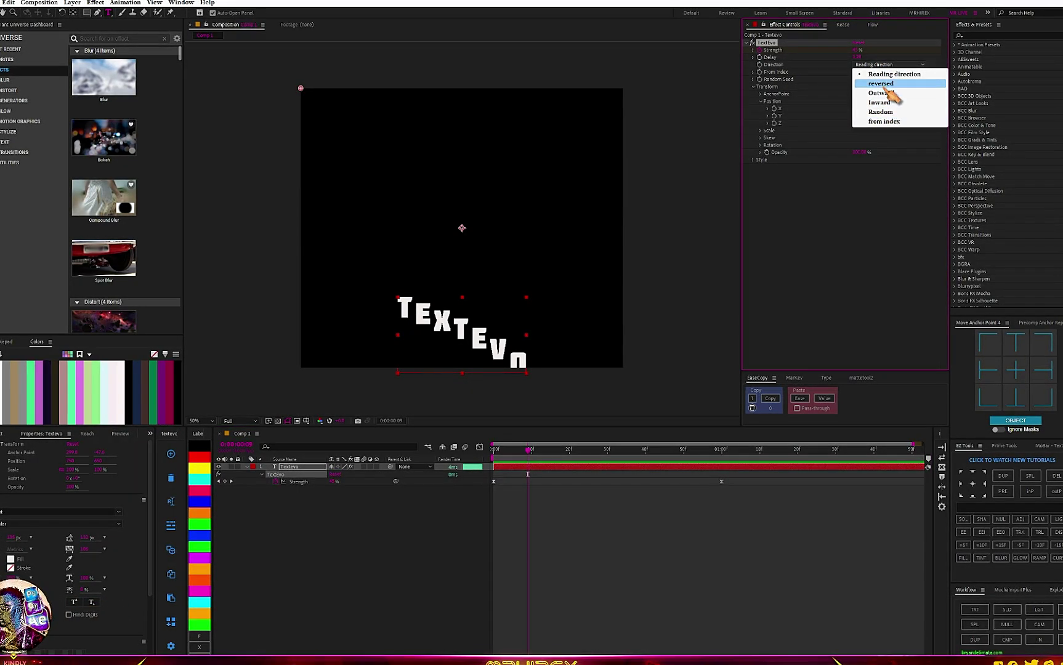
{"action": "left_click", "coordinate": [886, 84]}
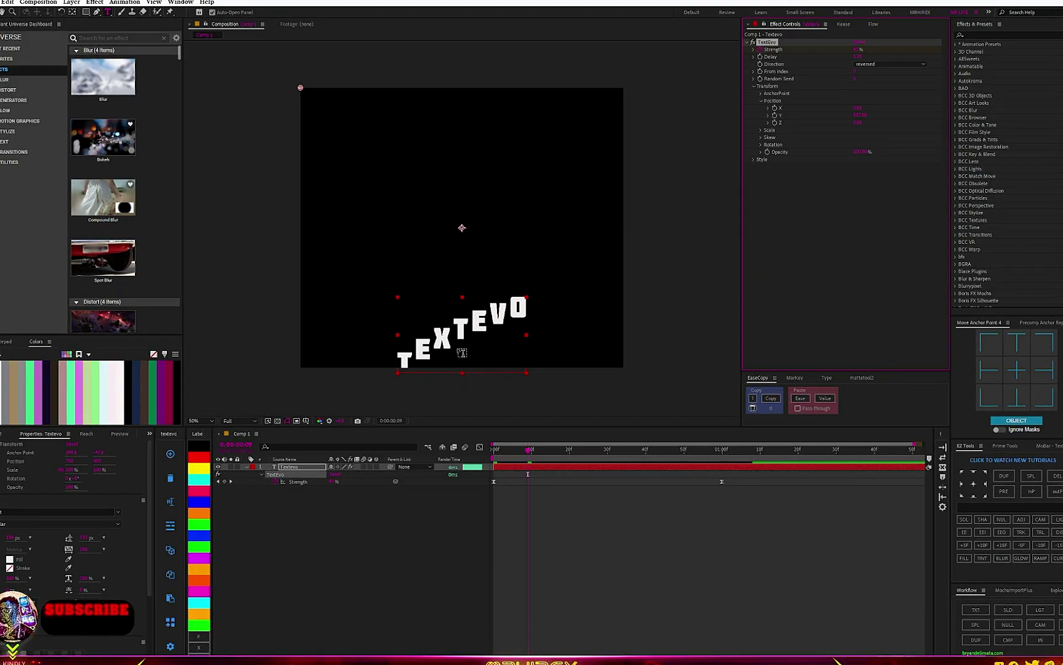
{"action": "left_click", "coordinate": [882, 66]}
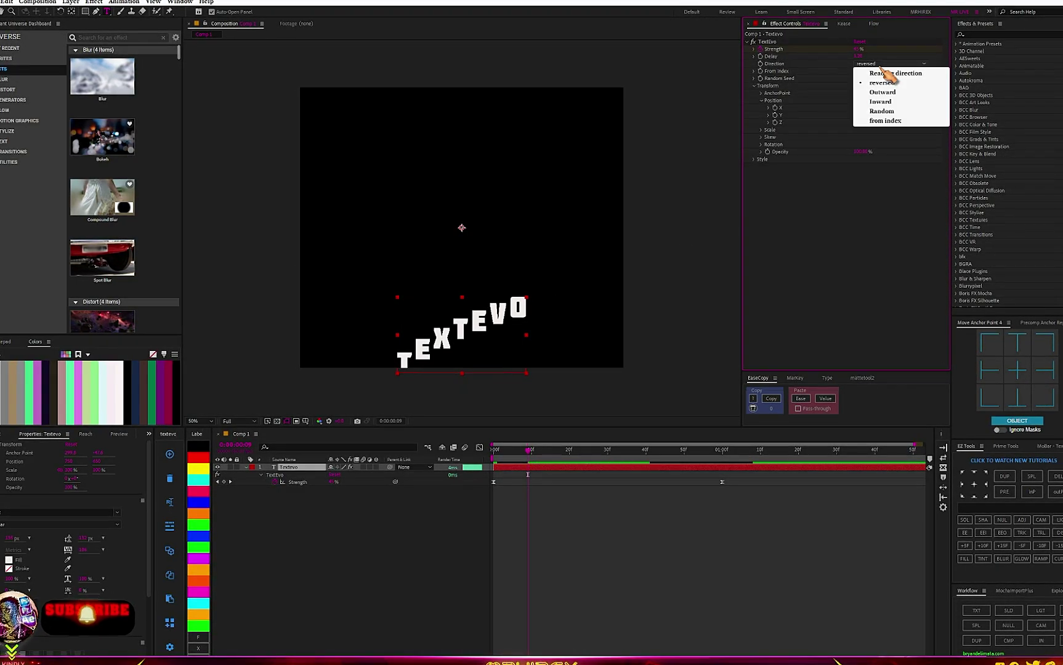
{"action": "left_click", "coordinate": [889, 94]}
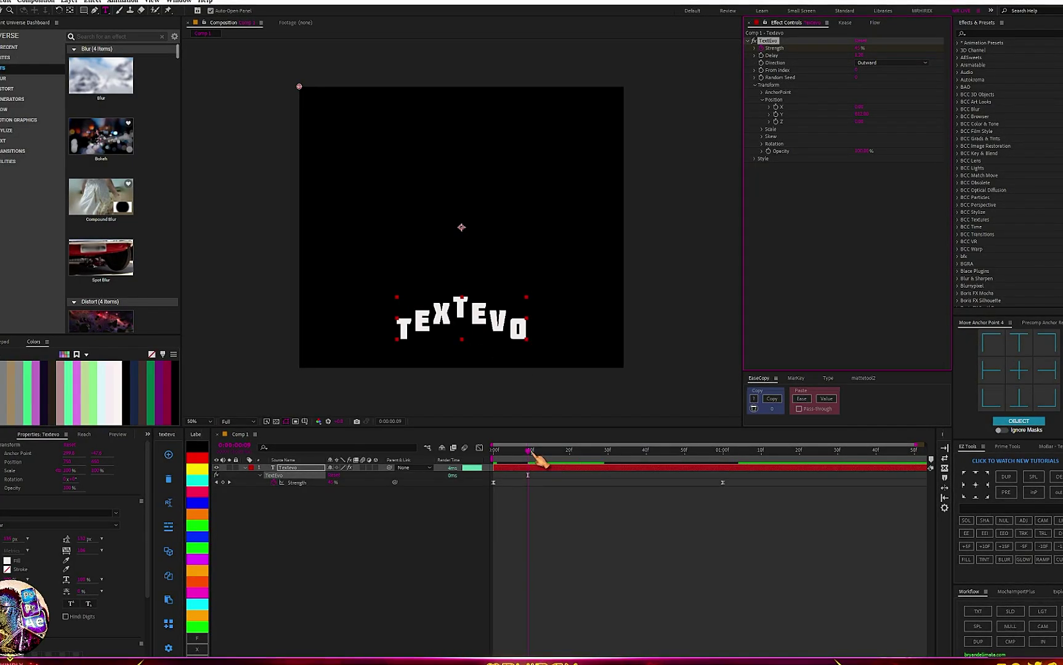
{"action": "mouse_move", "coordinate": [530, 453]}
{"action": "left_mouse_down"}
{"action": "mouse_move", "coordinate": [496, 453]}
{"action": "mouse_move", "coordinate": [682, 454]}
{"action": "mouse_move", "coordinate": [532, 453]}
{"action": "left_mouse_up"}
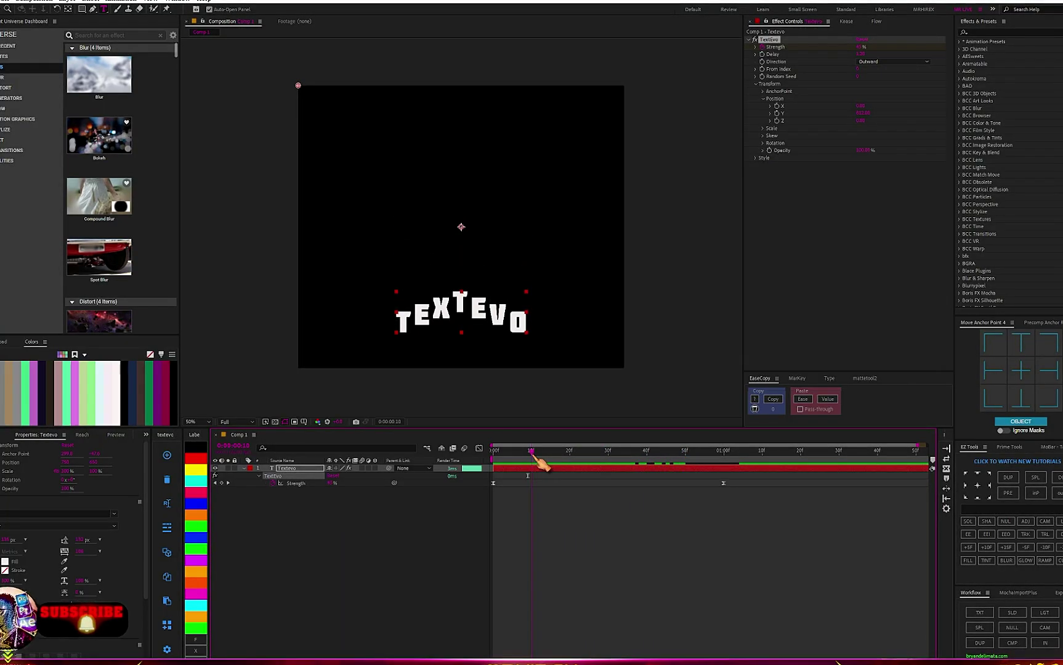
{"action": "left_click", "coordinate": [885, 62]}
{"action": "left_click", "coordinate": [868, 97]}
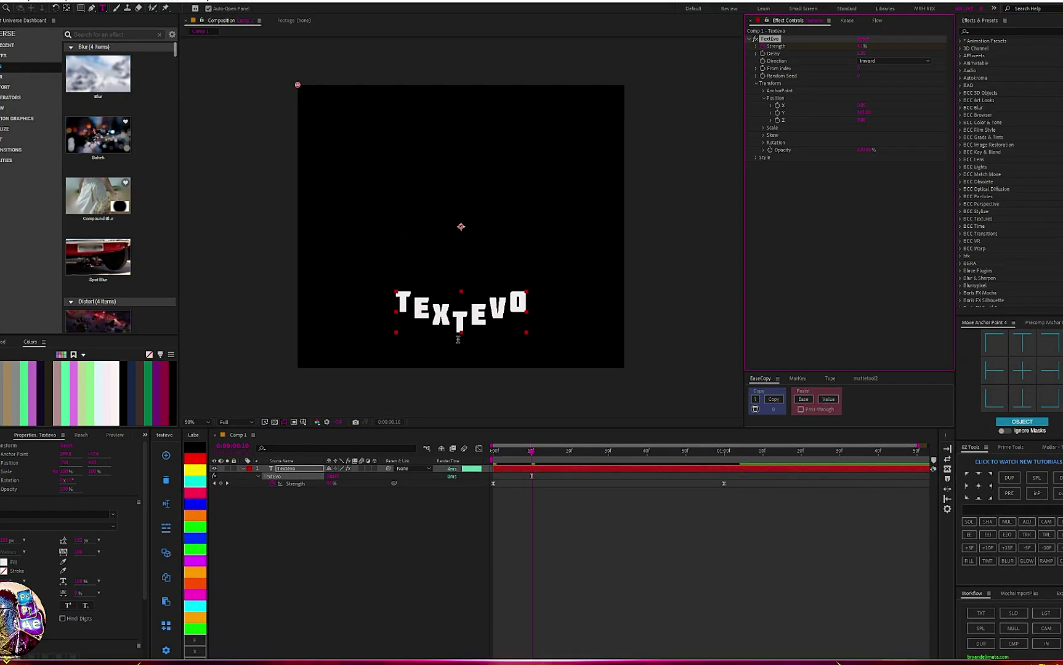
- Set the TextEvo effect's direction to Random
{"action": "left_click", "coordinate": [881, 61]}
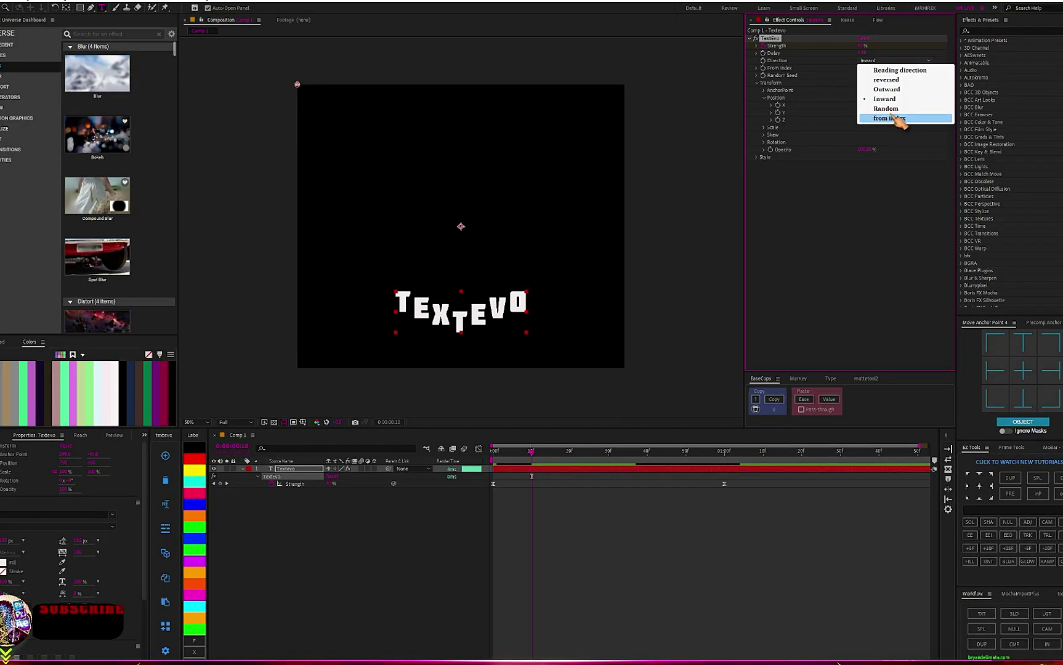
{"action": "left_click", "coordinate": [896, 111]}
{"action": "left_click", "coordinate": [900, 61]}
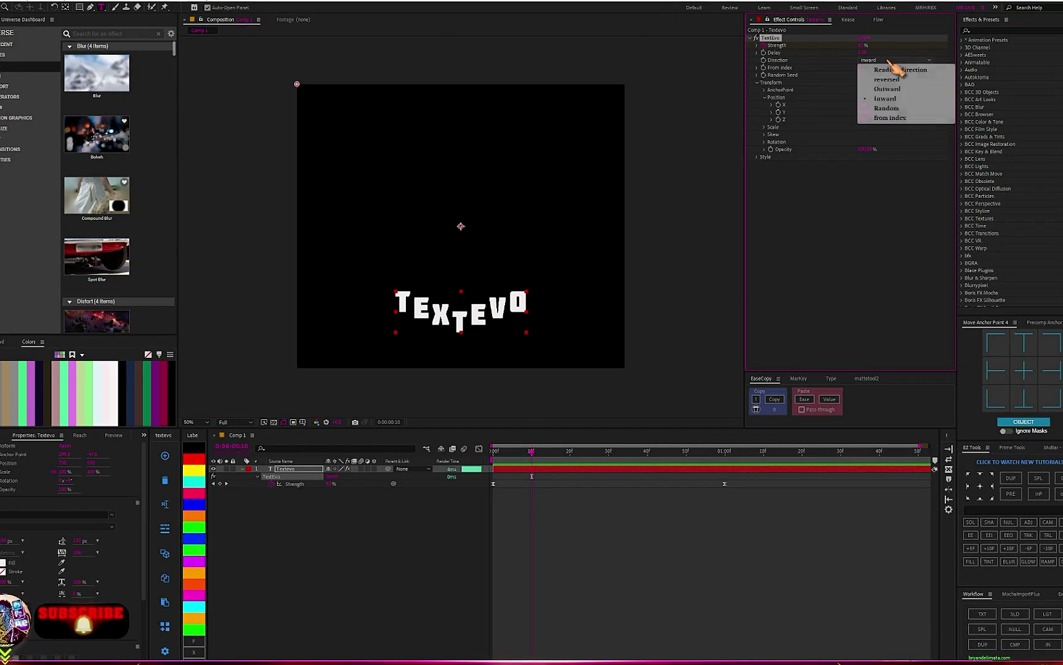
{"action": "left_click", "coordinate": [896, 109]}
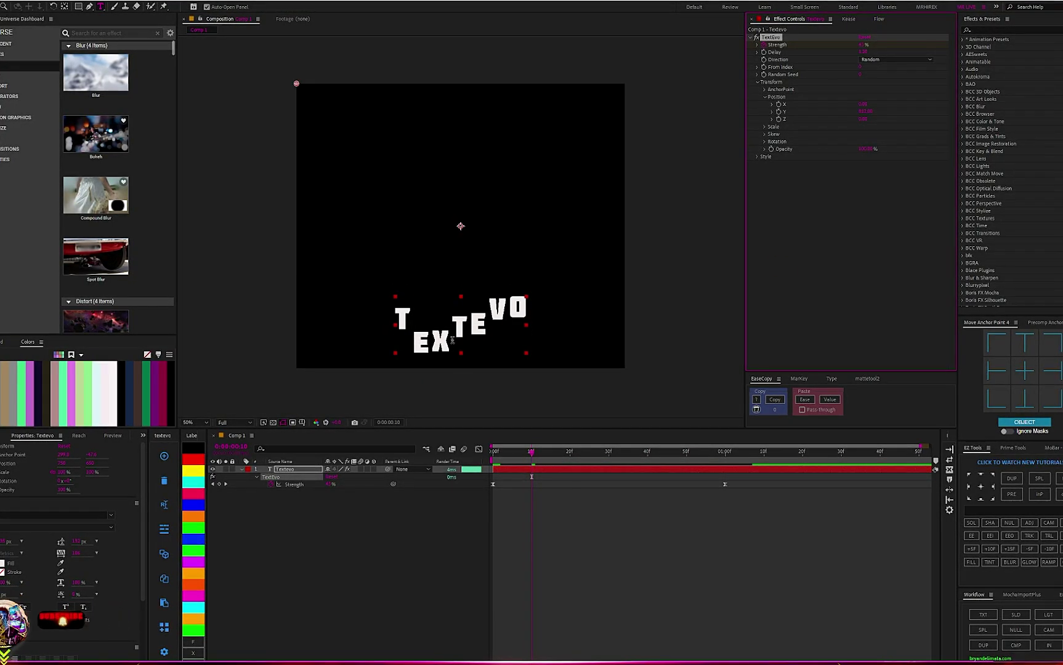
- Scrub and play the timeline to preview the letters rising in random order
{"action": "left_click_drag", "start_coordinate": [532, 456], "coordinate": [615, 458]}
{"action": "left_click", "coordinate": [767, 579]}
{"action": "key", "text": "space"}
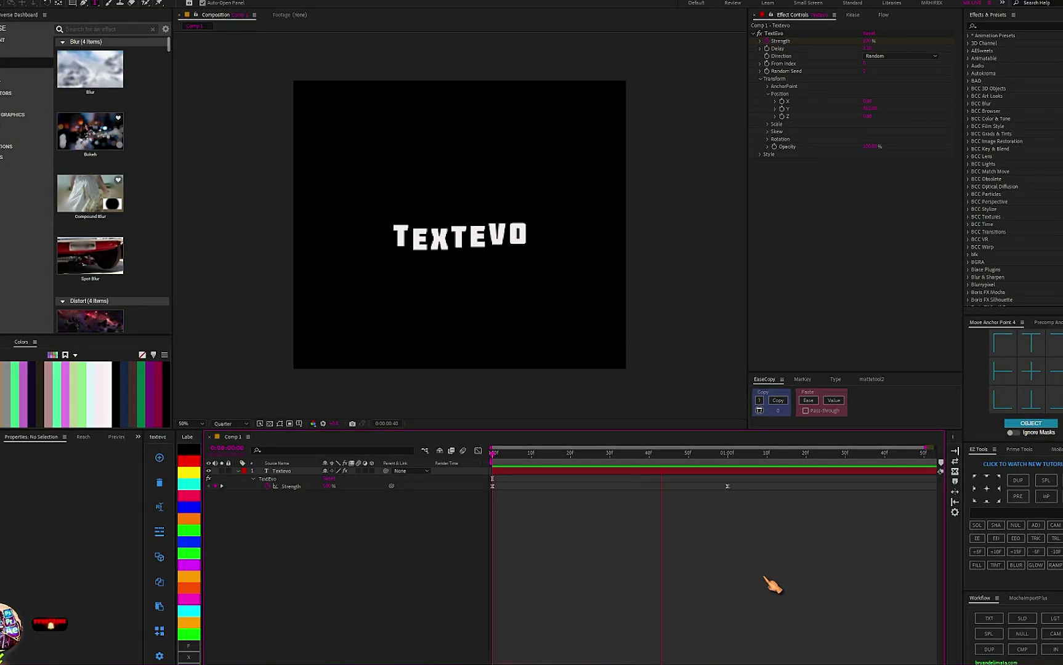
{"action": "key", "text": "space"}
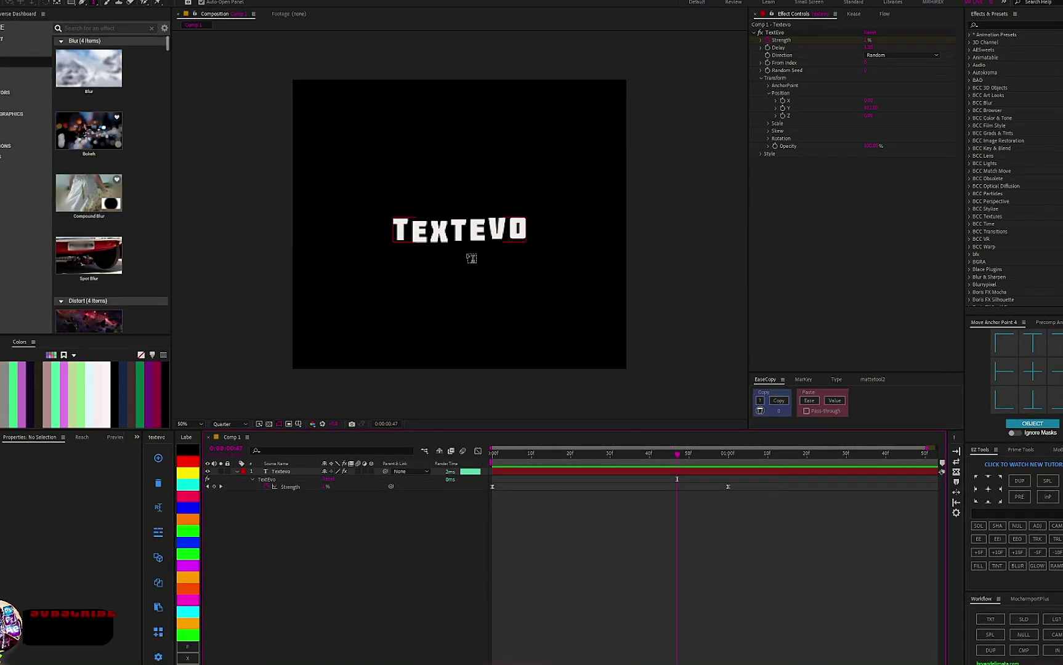
- Move the second Strength keyframe to about 1:42 to slow the animation, then preview the result
{"action": "left_click_drag", "start_coordinate": [729, 487], "coordinate": [894, 487]}
{"action": "key", "text": "space"}
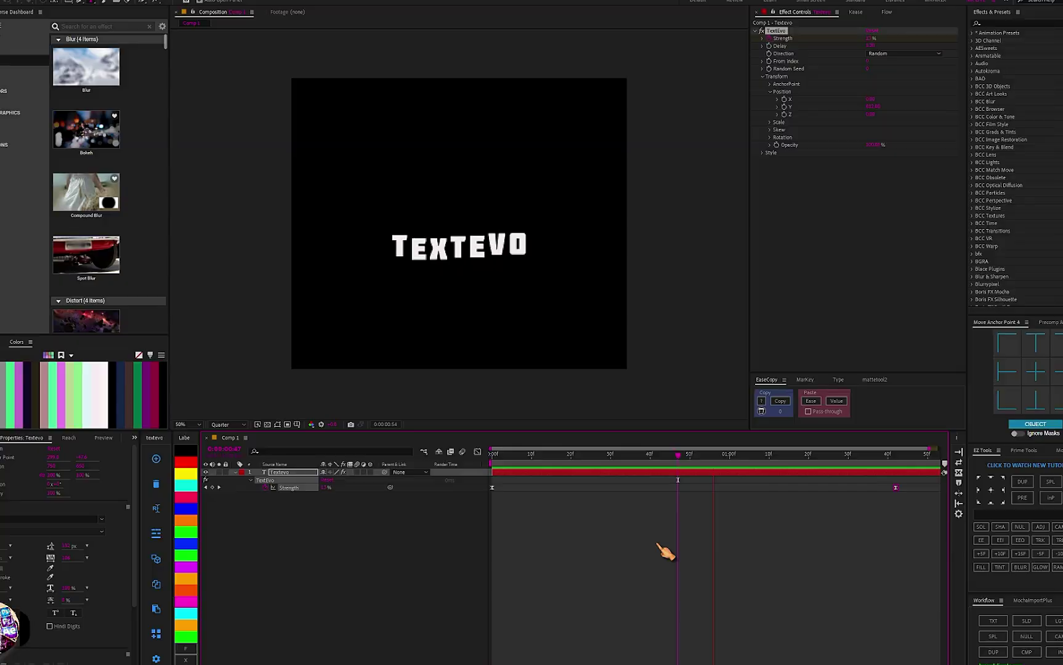
{"action": "key", "text": "space"}
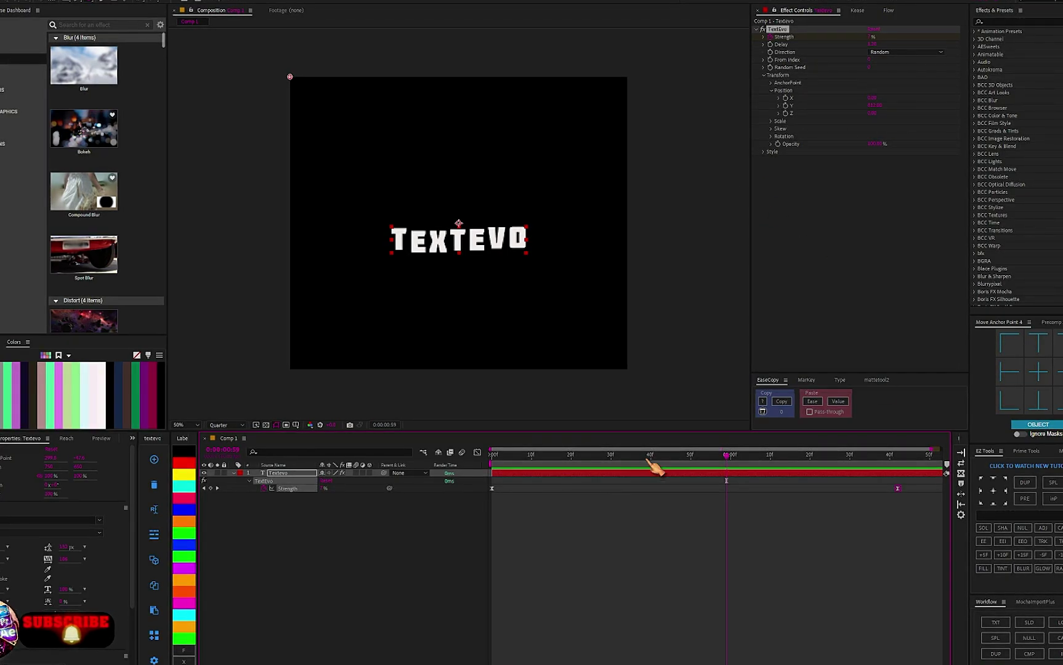
{"action": "left_click_drag", "start_coordinate": [654, 459], "coordinate": [520, 479]}
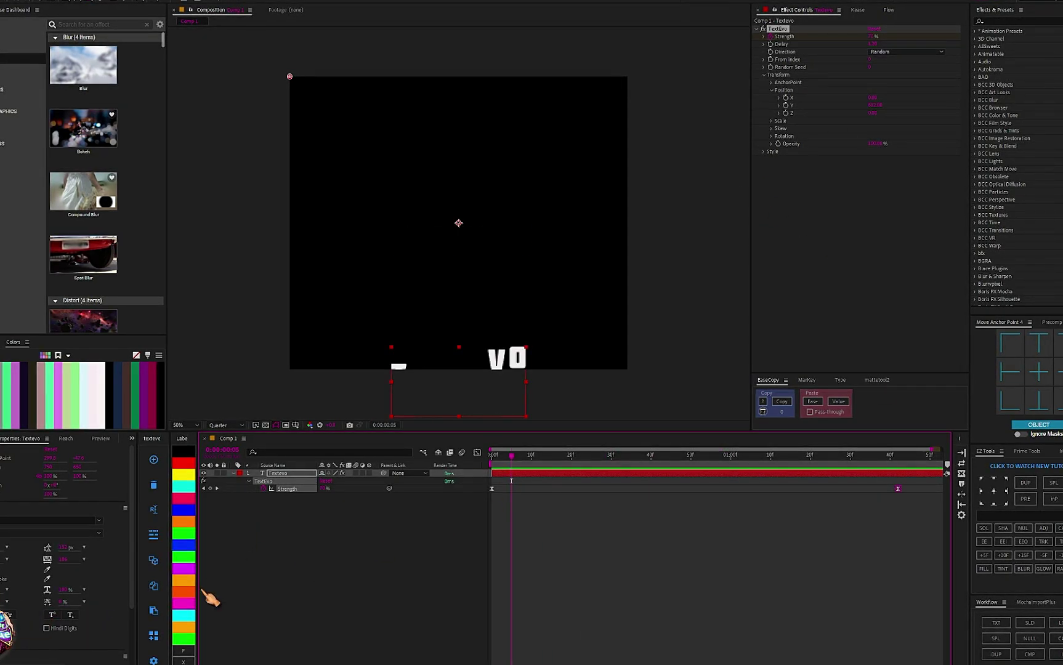
- Set the TextEvo effect's opacity to 0% at the first frame and preview the letters fading in as they rise
{"action": "key", "text": "Home"}
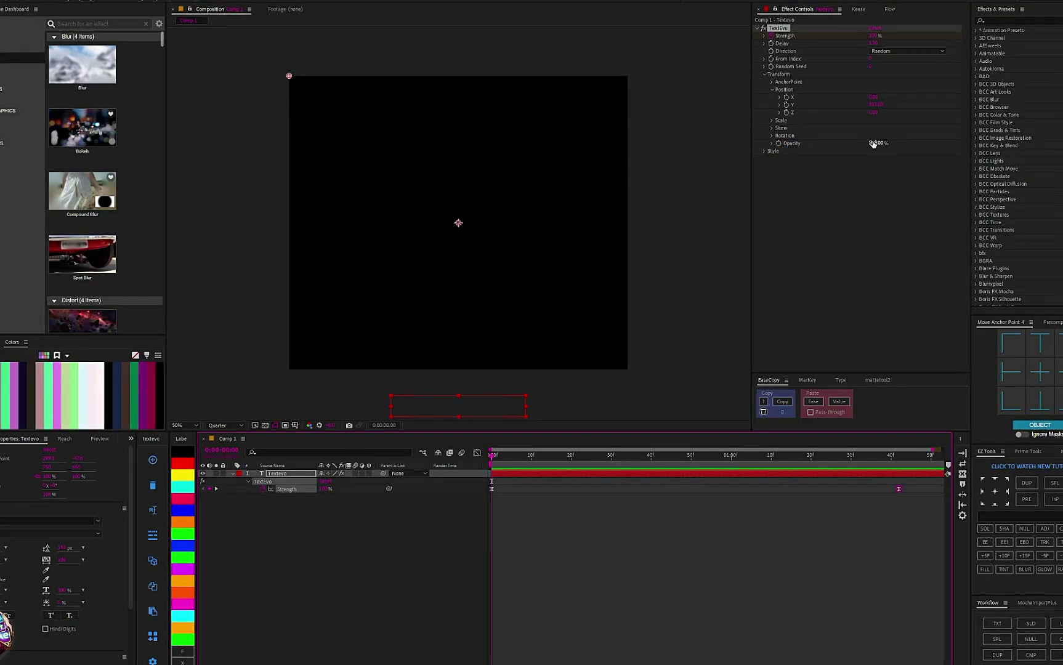
{"action": "mouse_move", "coordinate": [491, 473]}
{"action": "left_mouse_down"}
{"action": "mouse_move", "coordinate": [576, 472]}
{"action": "mouse_move", "coordinate": [496, 474]}
{"action": "left_mouse_up"}
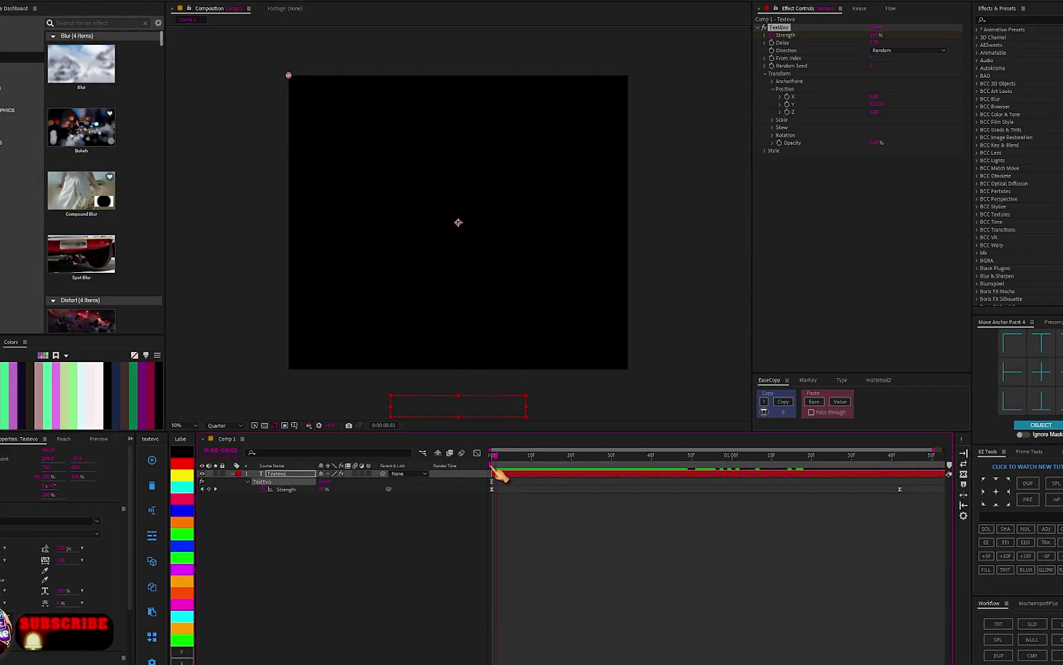
{"action": "left_click", "coordinate": [610, 565]}
{"action": "key", "text": "space"}
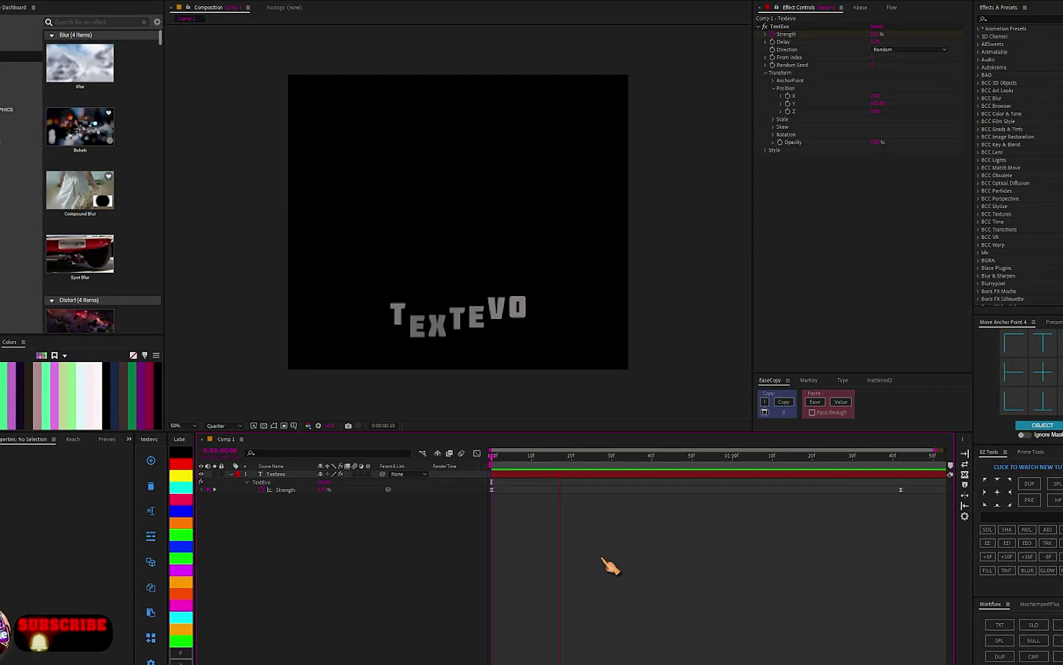
{"action": "left_click", "coordinate": [544, 457]}
{"action": "left_click_drag", "start_coordinate": [553, 460], "coordinate": [480, 460]}
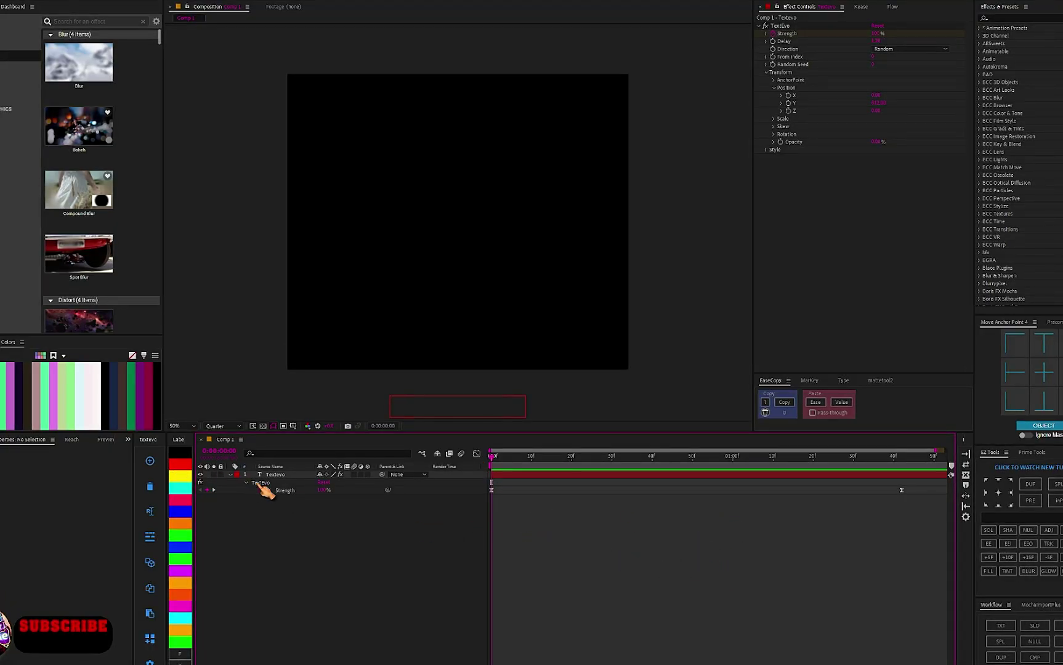
- Save the TextEvo effect as a preset named null1, then close the presets window
{"action": "left_click", "coordinate": [262, 482]}
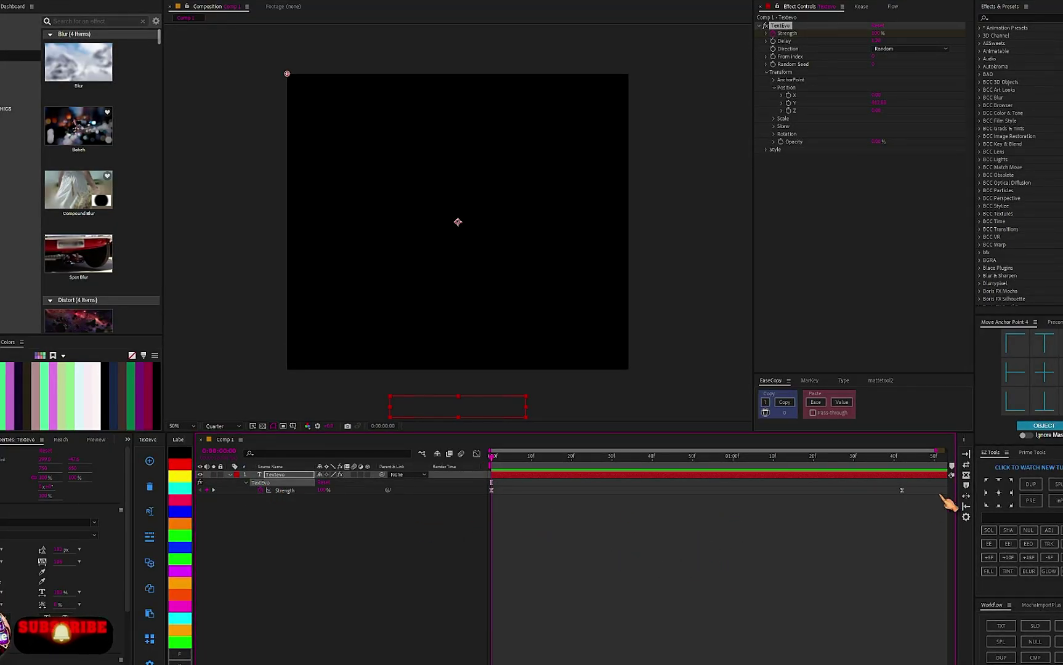
{"action": "left_click", "coordinate": [149, 613]}
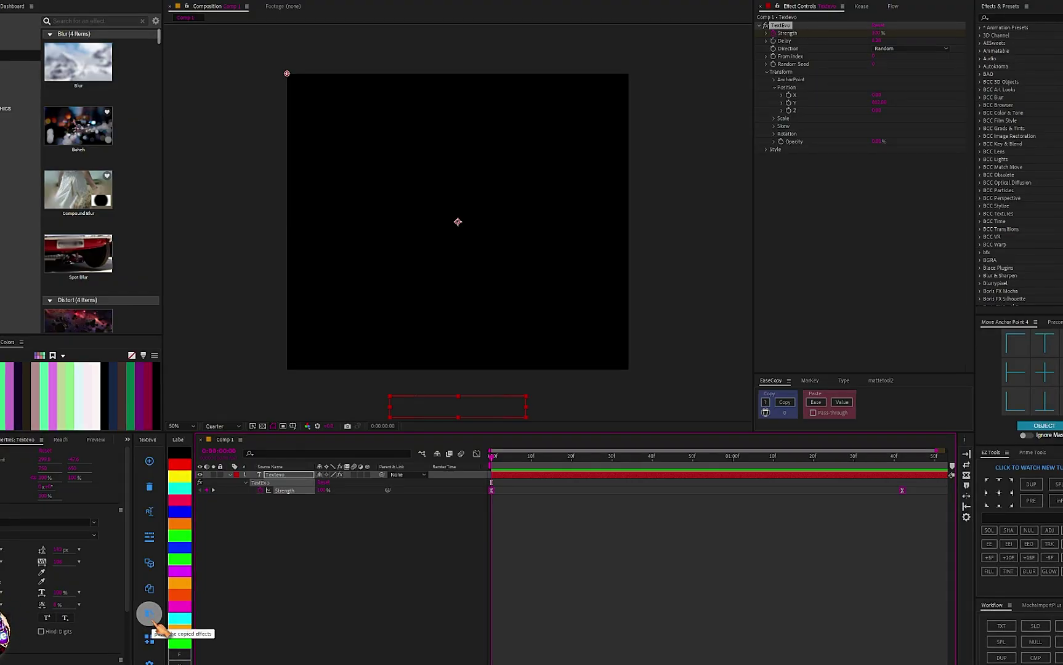
{"action": "left_click", "coordinate": [149, 639]}
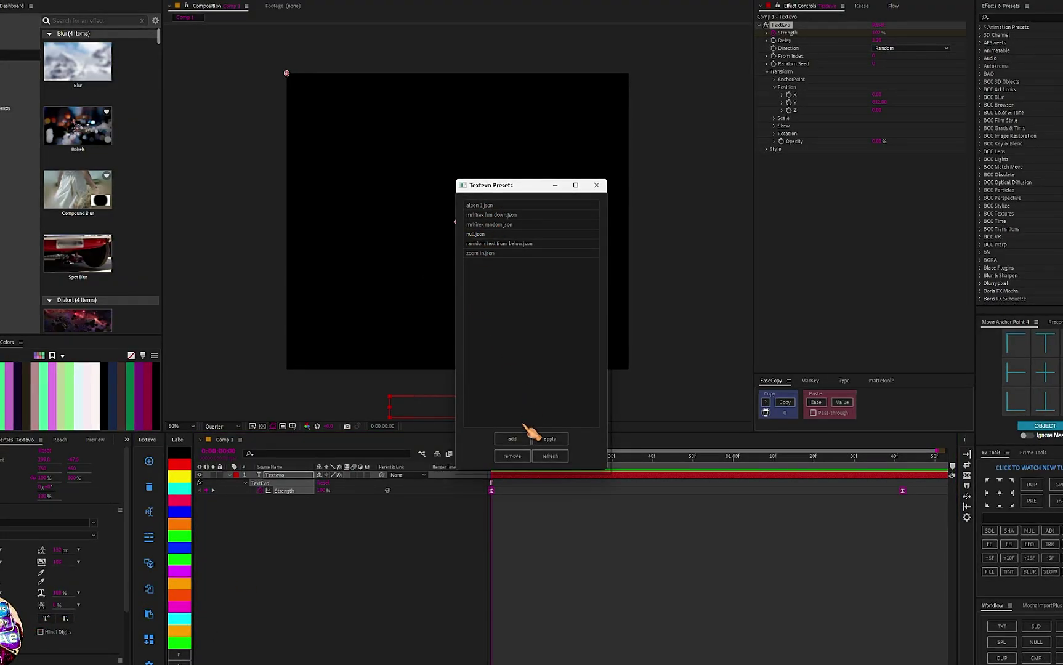
{"action": "left_click", "coordinate": [512, 439]}
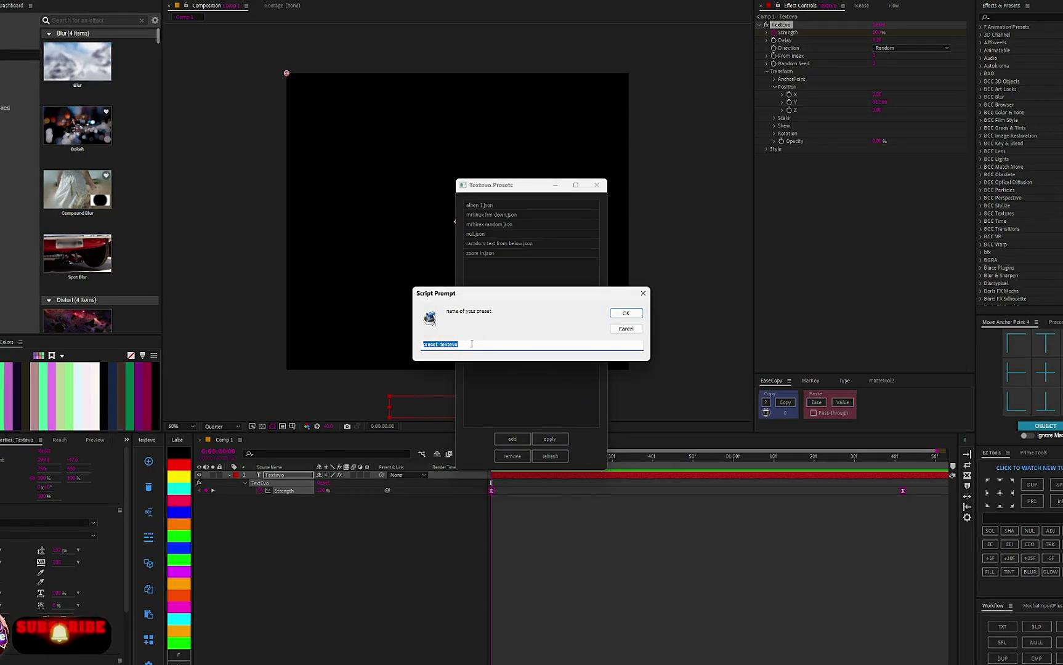
{"action": "type", "text": "null1"}
{"action": "left_click", "coordinate": [626, 313]}
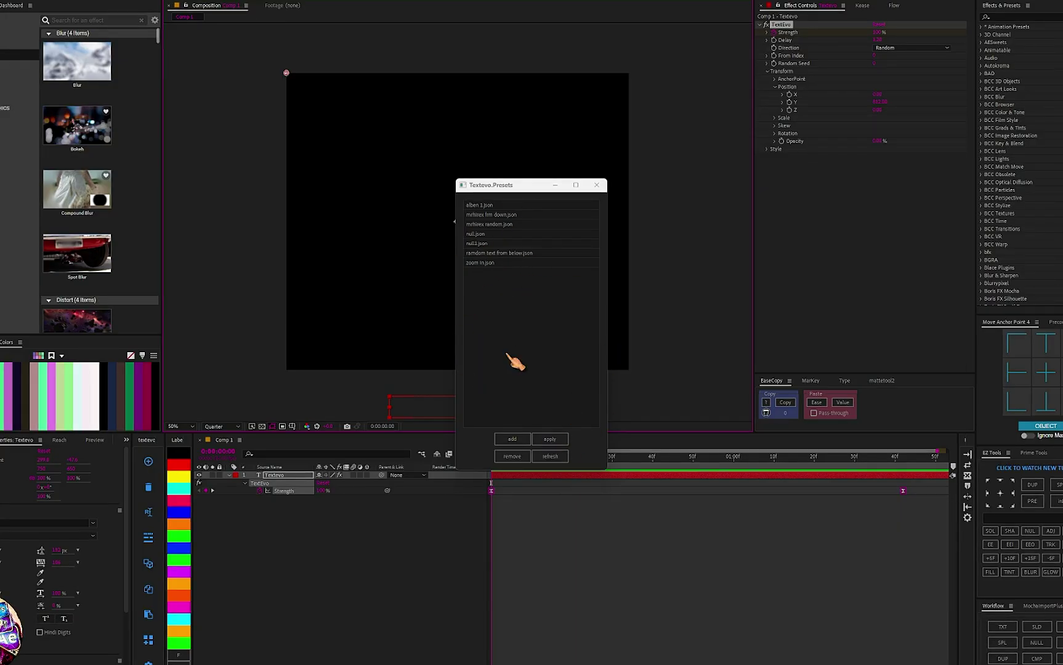
{"action": "left_click", "coordinate": [495, 225]}
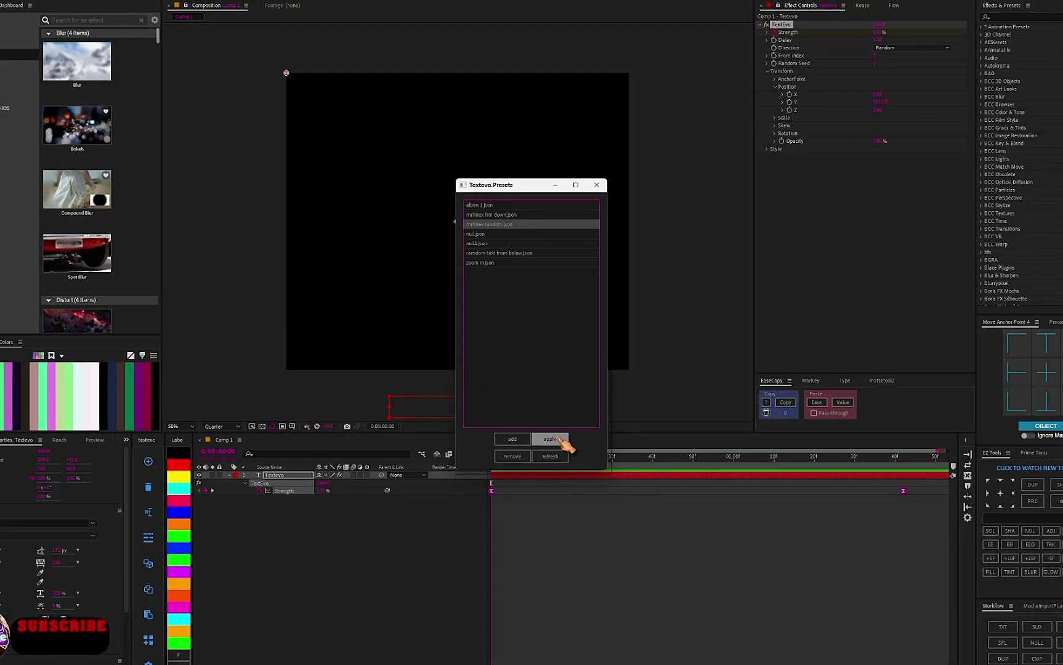
{"action": "left_click", "coordinate": [596, 184]}
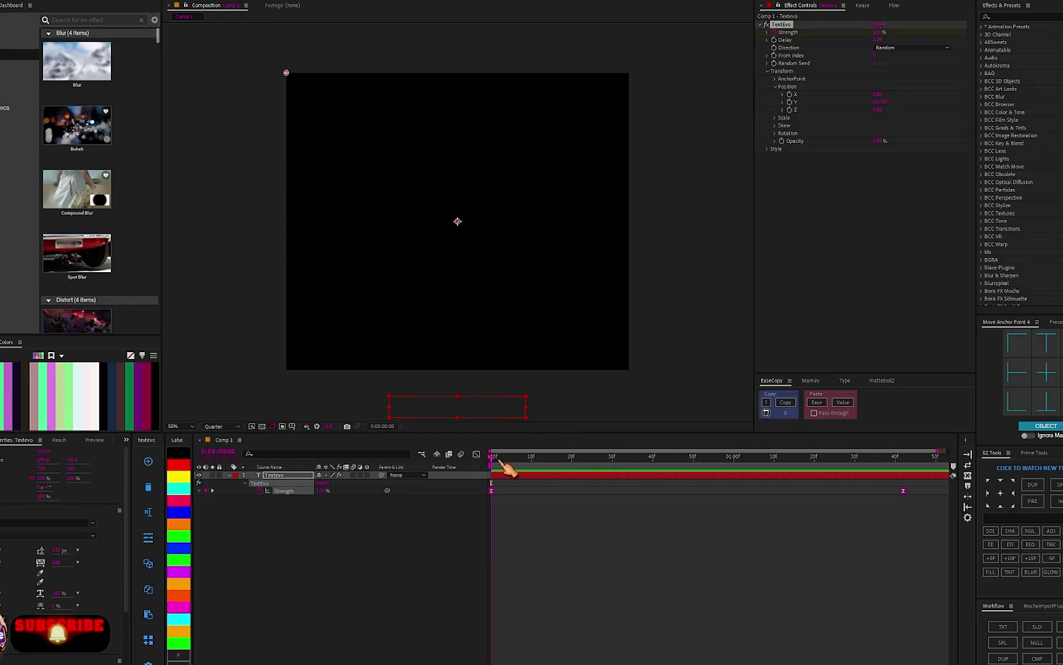
- Delete the Textevo text layer and create a new text layer reading TEXT LAYER with the TextEvo effect
{"action": "left_click_drag", "start_coordinate": [511, 457], "coordinate": [368, 521]}
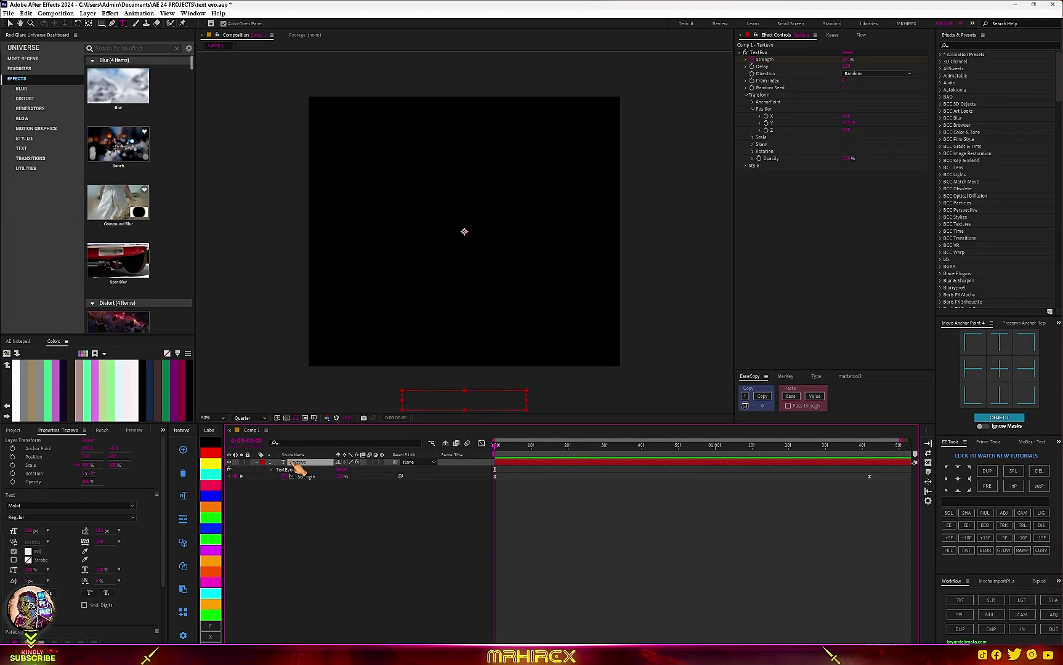
{"action": "key", "text": "Delete"}
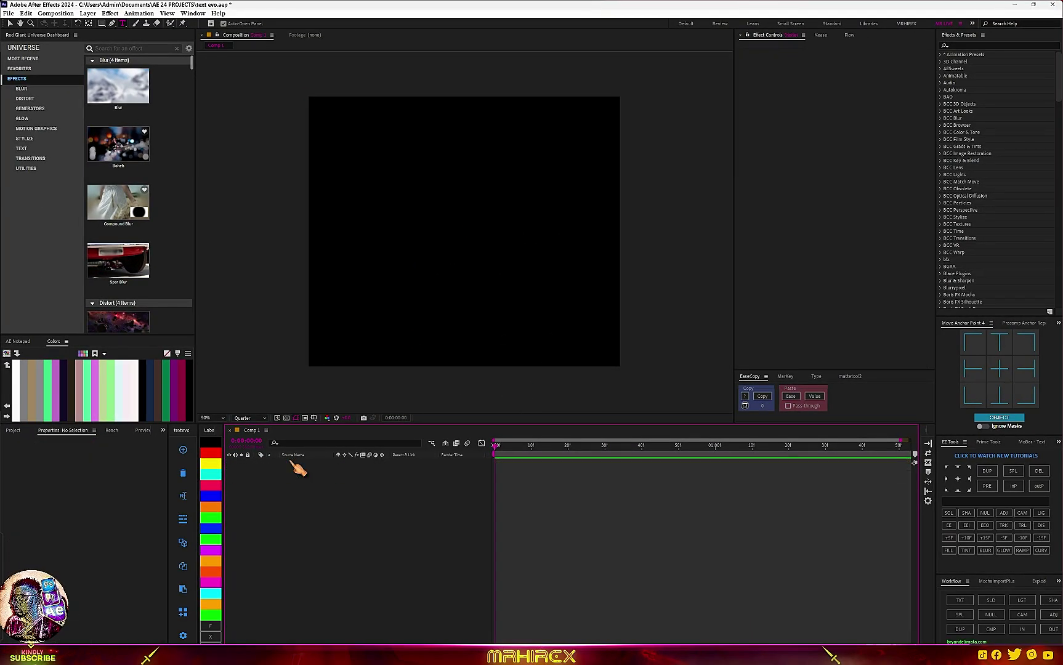
{"action": "left_click", "coordinate": [959, 601]}
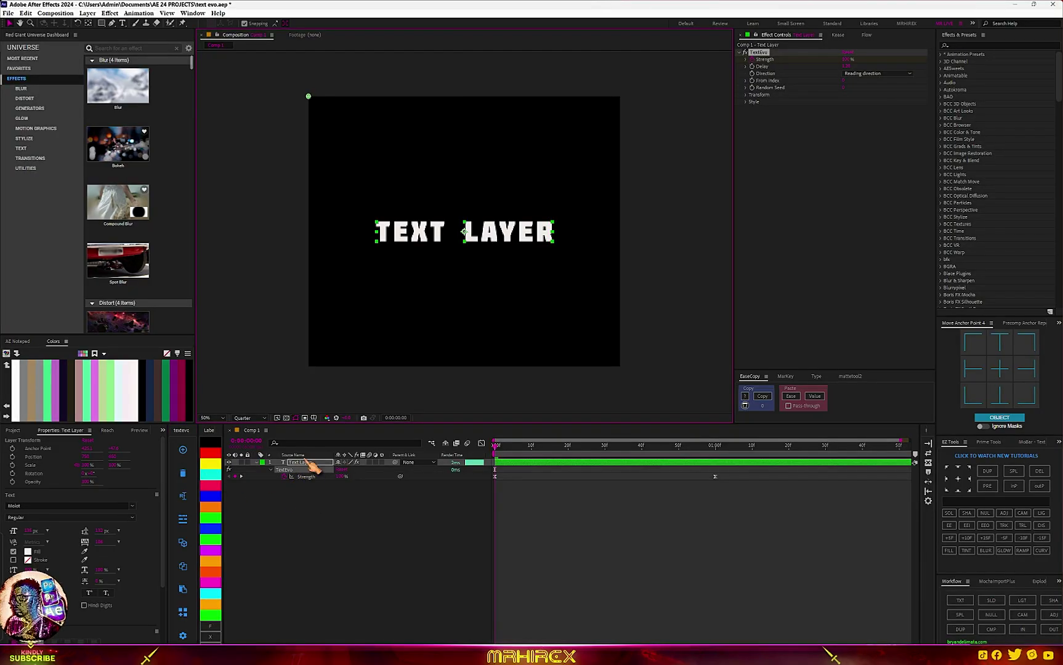
- Make the new text layer 3D with TextEvo and lower the effect's Z position until the text leaves the frame
{"action": "key", "text": "period"}
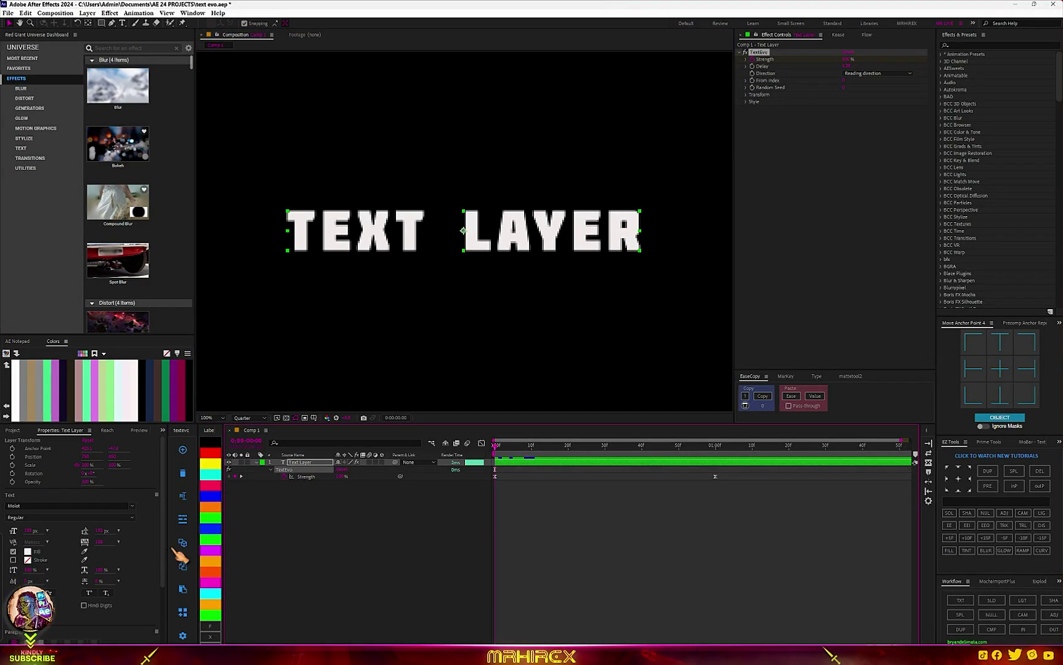
{"action": "left_click", "coordinate": [182, 542]}
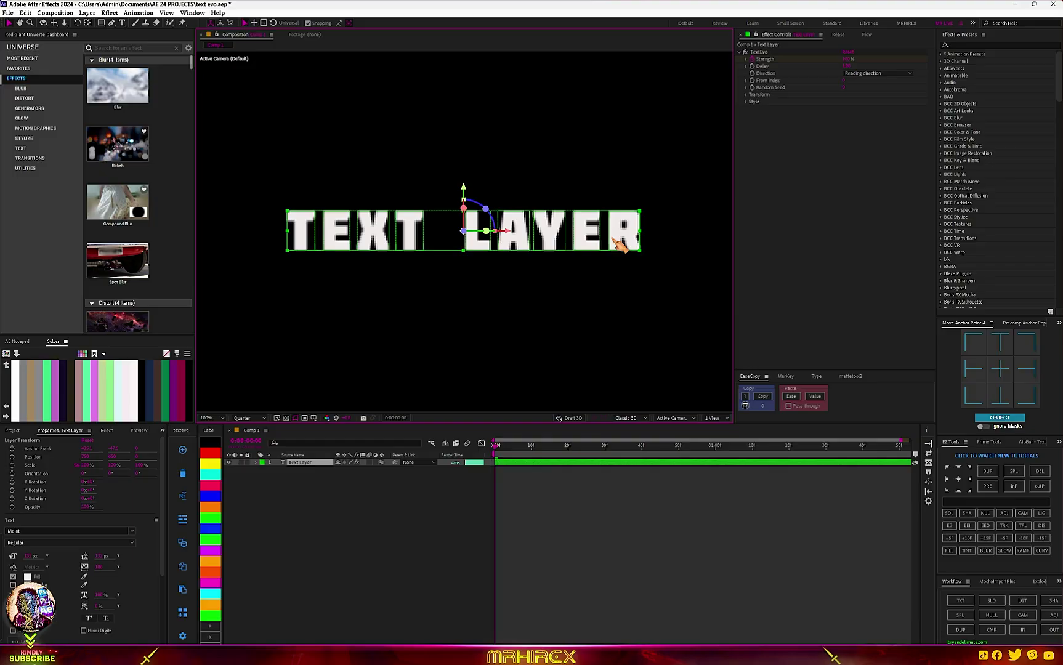
{"action": "scroll", "coordinate": [512, 258], "scroll_direction": "down", "scroll_amount": 3}
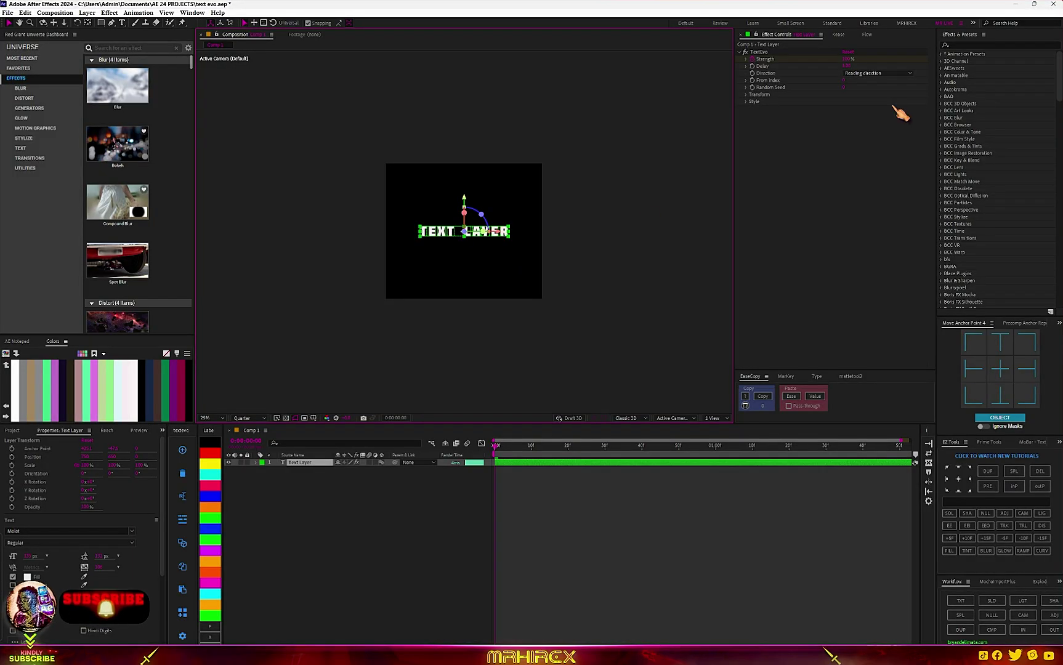
{"action": "left_click", "coordinate": [745, 94]}
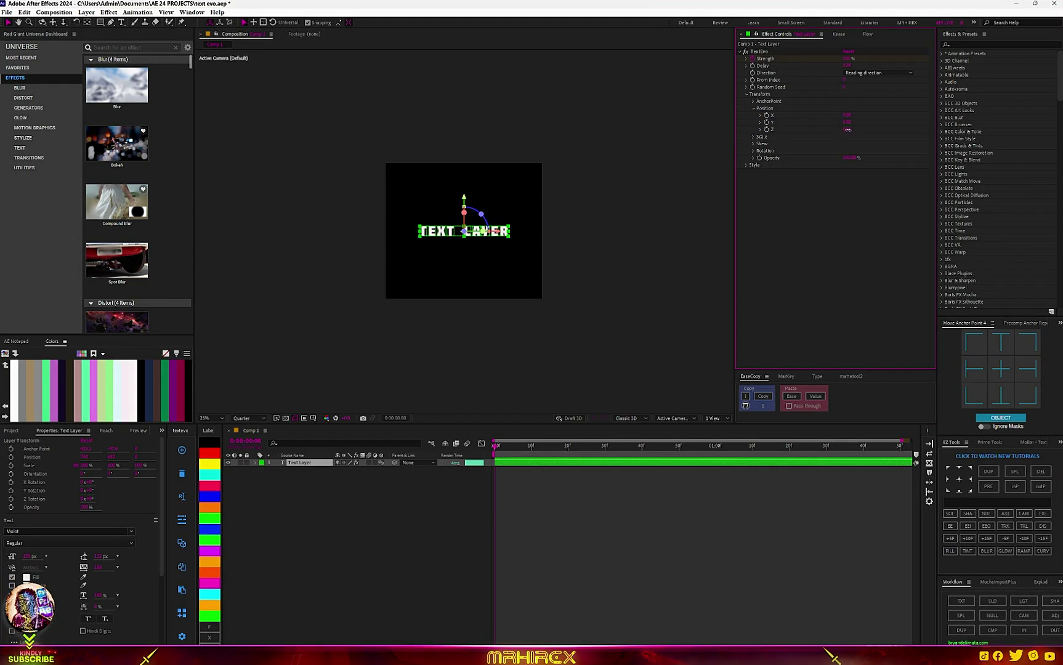
{"action": "left_click_drag", "start_coordinate": [849, 130], "coordinate": [38, 226]}
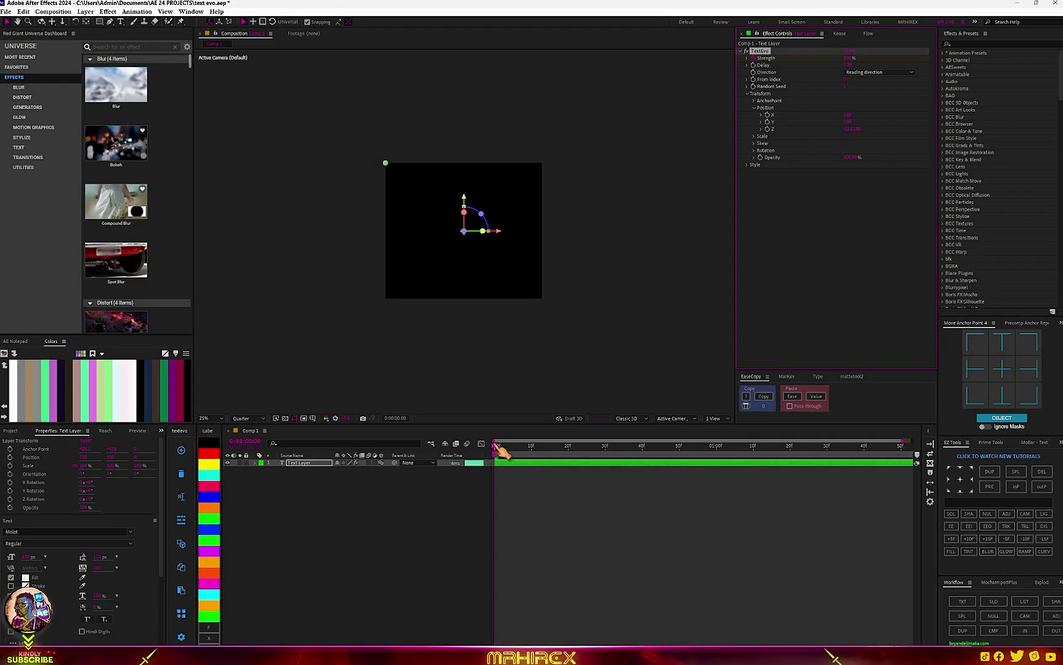
- Reveal the layer's keyframes, move the second Strength keyframe to about 1:34 and preview the text animation
{"action": "key", "text": "u"}
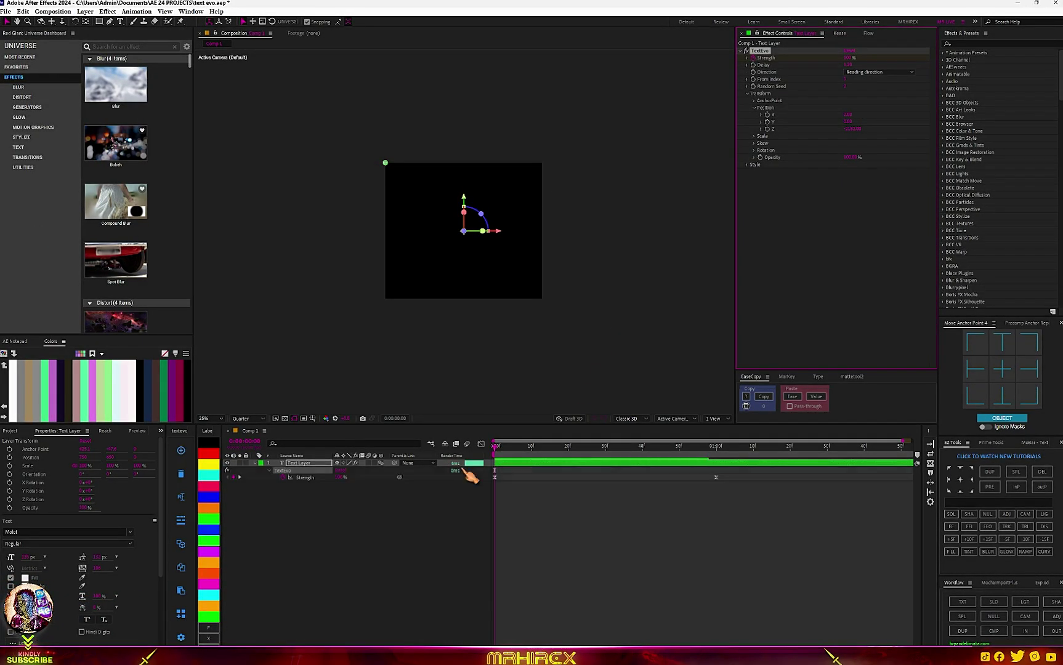
{"action": "key", "text": "space"}
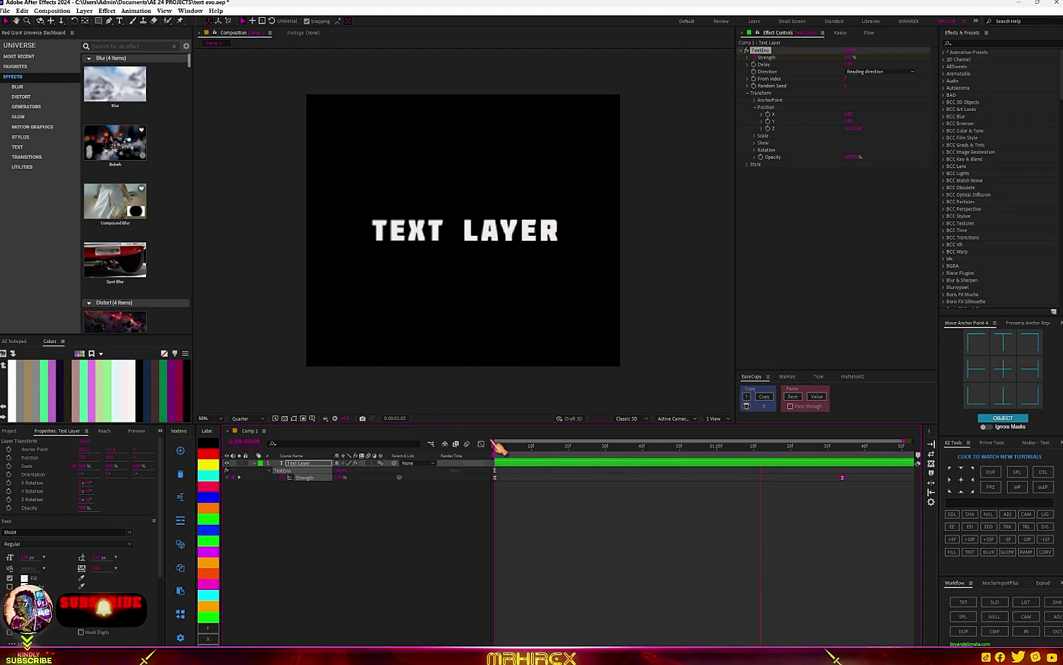
- Raise the Tracking Amount in TextEvo's Style settings until the letters spread beyond both sides of the frame
{"action": "left_click", "coordinate": [499, 446]}
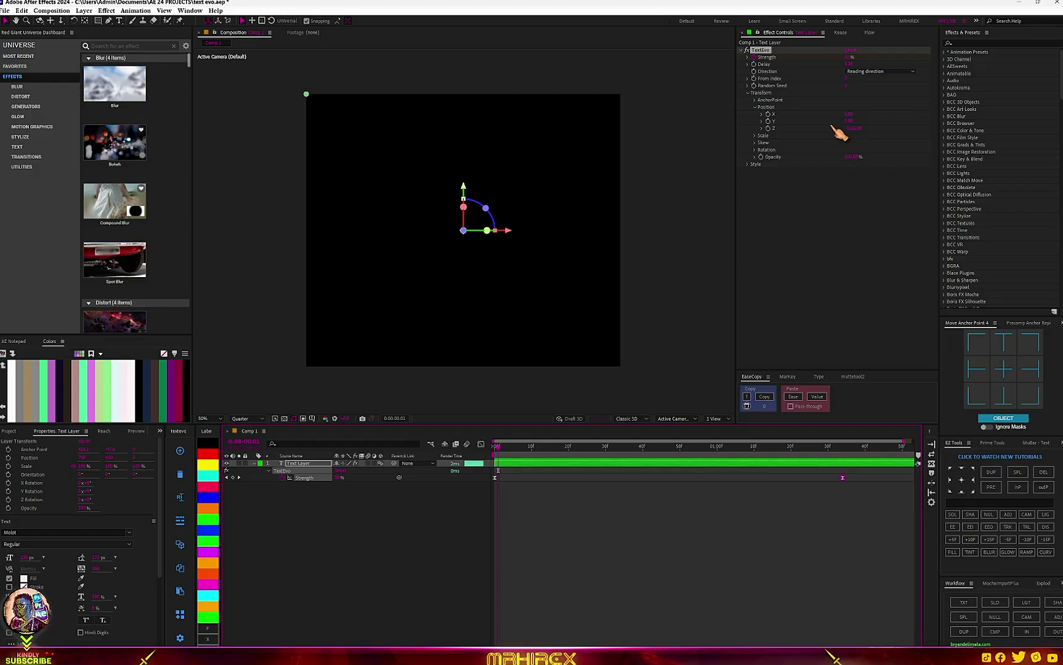
{"action": "left_click_drag", "start_coordinate": [504, 454], "coordinate": [624, 455]}
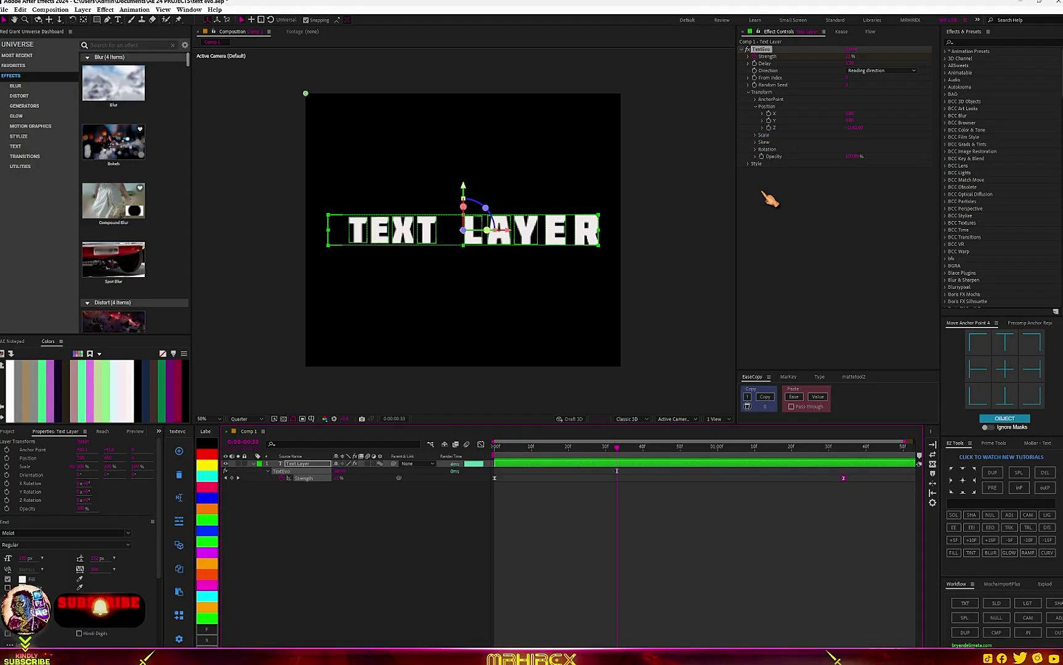
{"action": "left_click", "coordinate": [752, 164]}
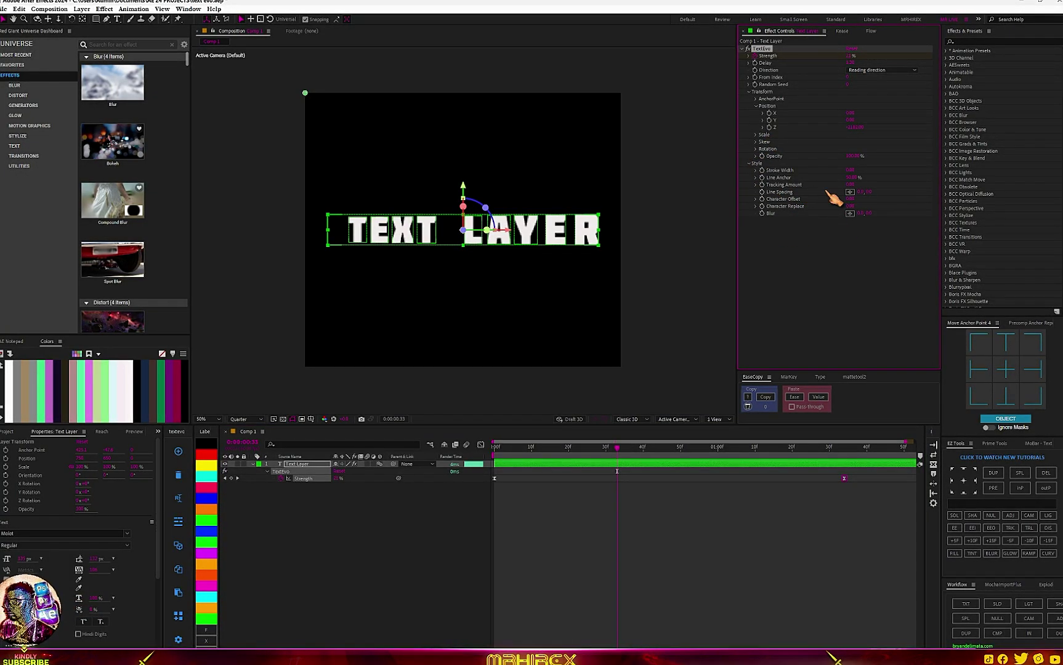
{"action": "left_click_drag", "start_coordinate": [849, 185], "coordinate": [900, 181]}
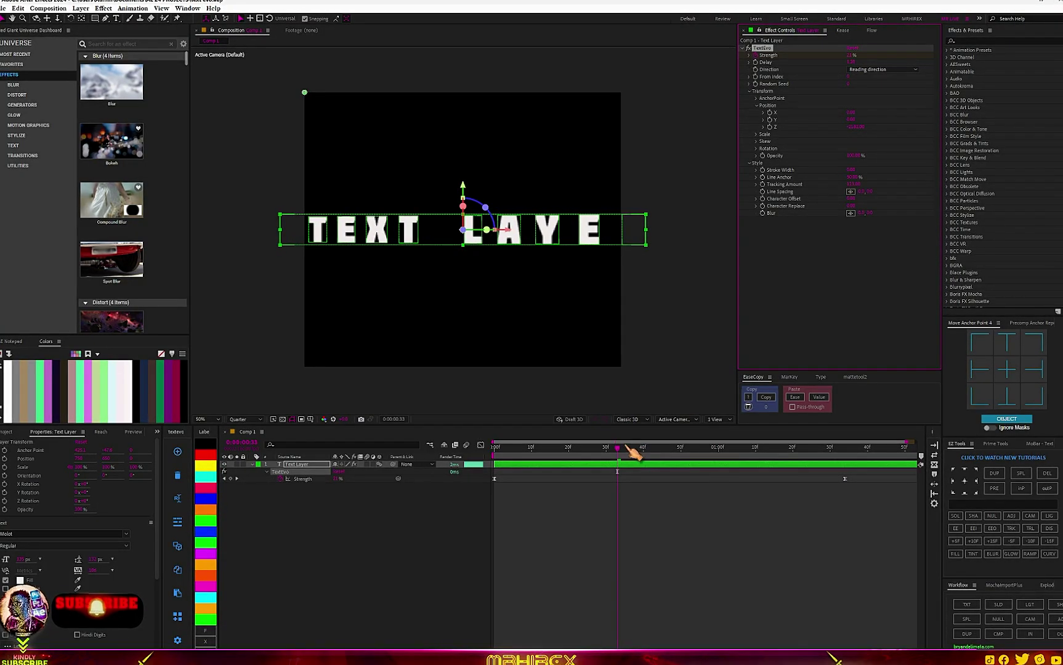
- Increase TextEvo's Y position so the letters sit lower partway through the animation, and preview from the start
{"action": "left_click_drag", "start_coordinate": [634, 454], "coordinate": [677, 498]}
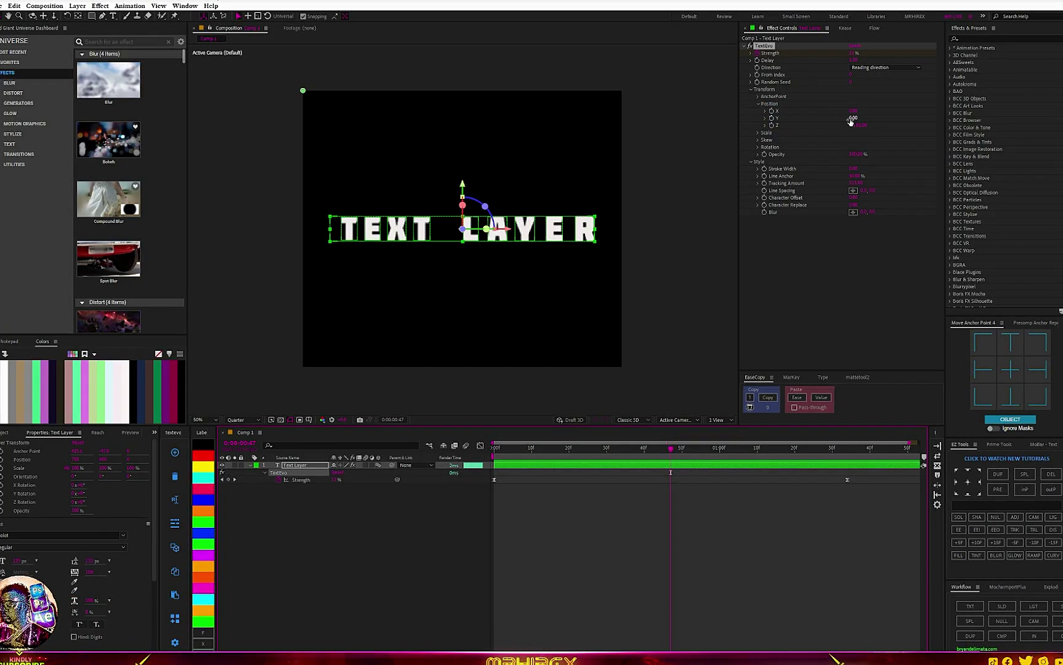
{"action": "left_click_drag", "start_coordinate": [850, 119], "coordinate": [958, 133]}
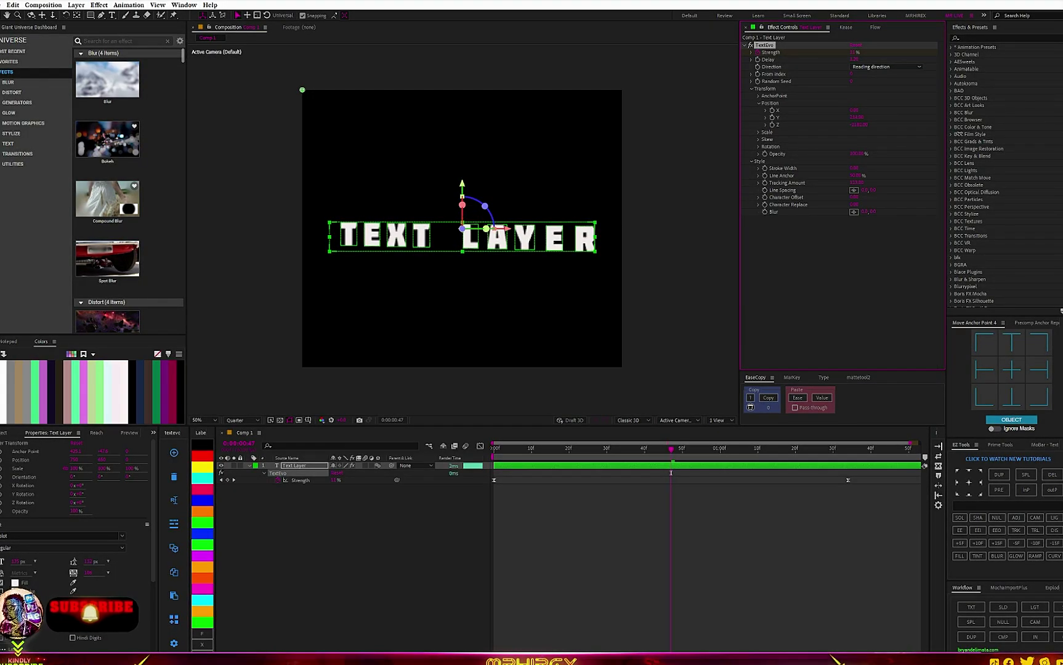
{"action": "left_click_drag", "start_coordinate": [522, 450], "coordinate": [491, 478]}
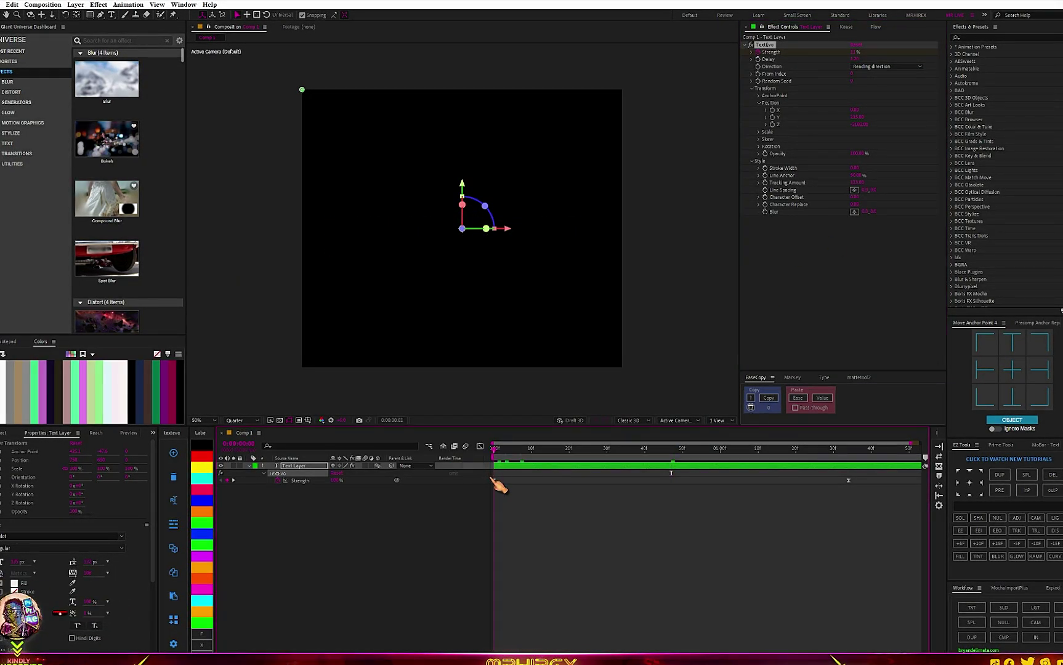
{"action": "left_click", "coordinate": [608, 530]}
{"action": "key", "text": "space"}
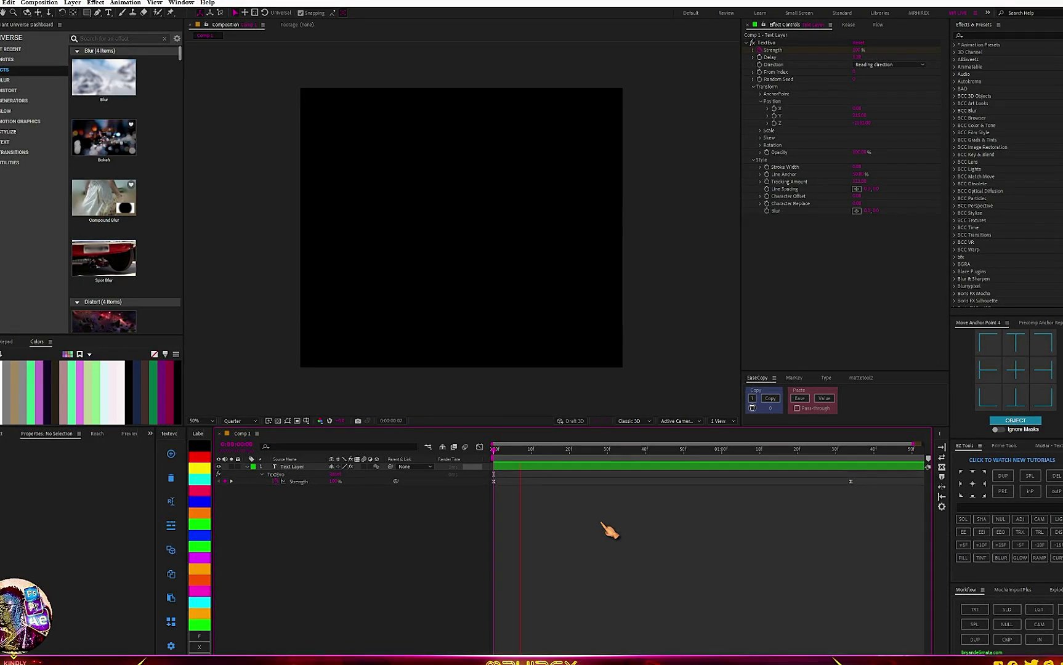
- Set the TextEvo Direction to reversed and preview the text animation
{"action": "left_click", "coordinate": [506, 449]}
{"action": "left_click_drag", "start_coordinate": [534, 452], "coordinate": [691, 453]}
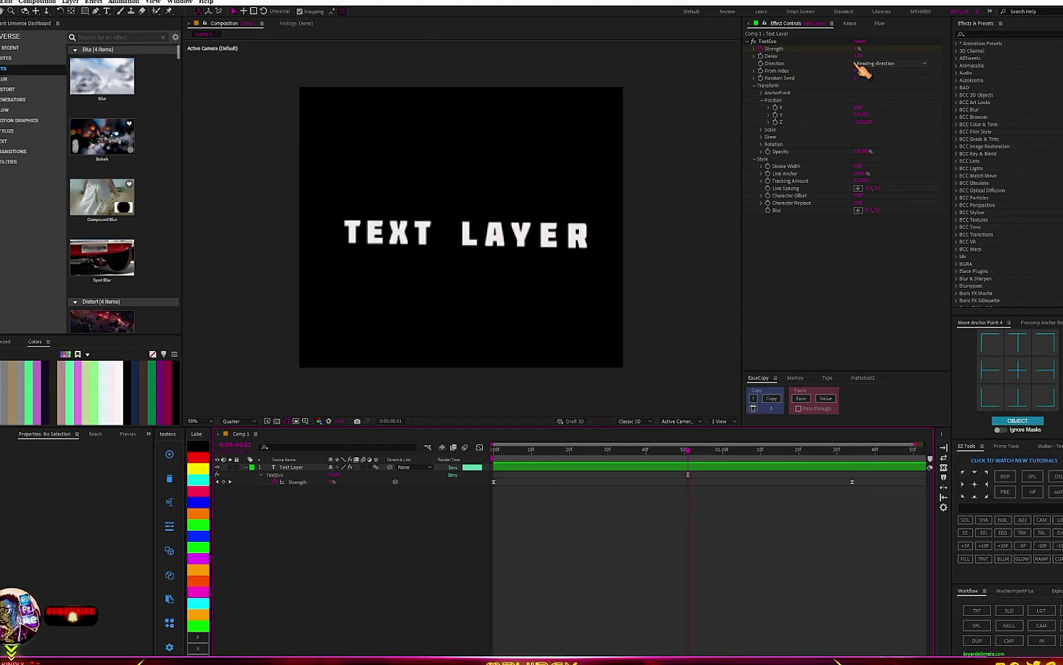
{"action": "left_click", "coordinate": [884, 64]}
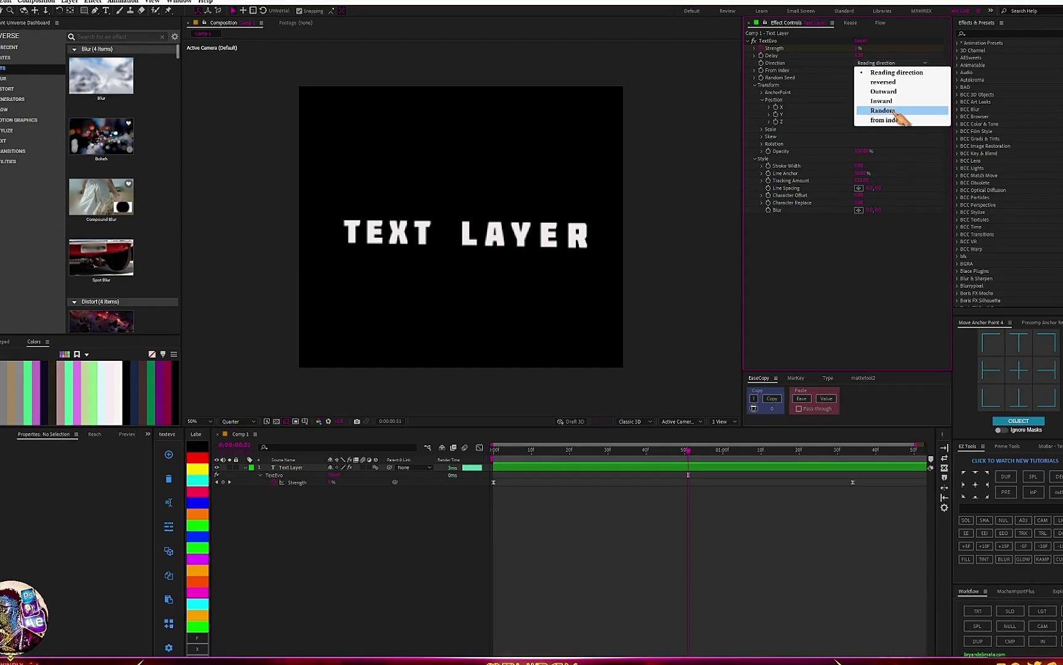
{"action": "left_click", "coordinate": [884, 82]}
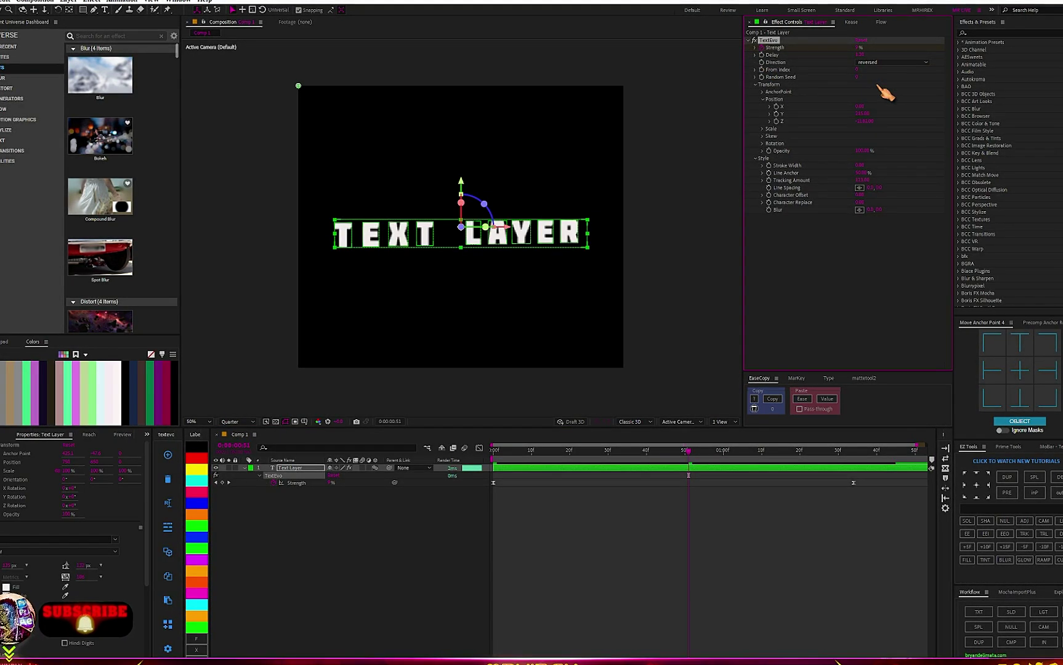
{"action": "left_click", "coordinate": [501, 460]}
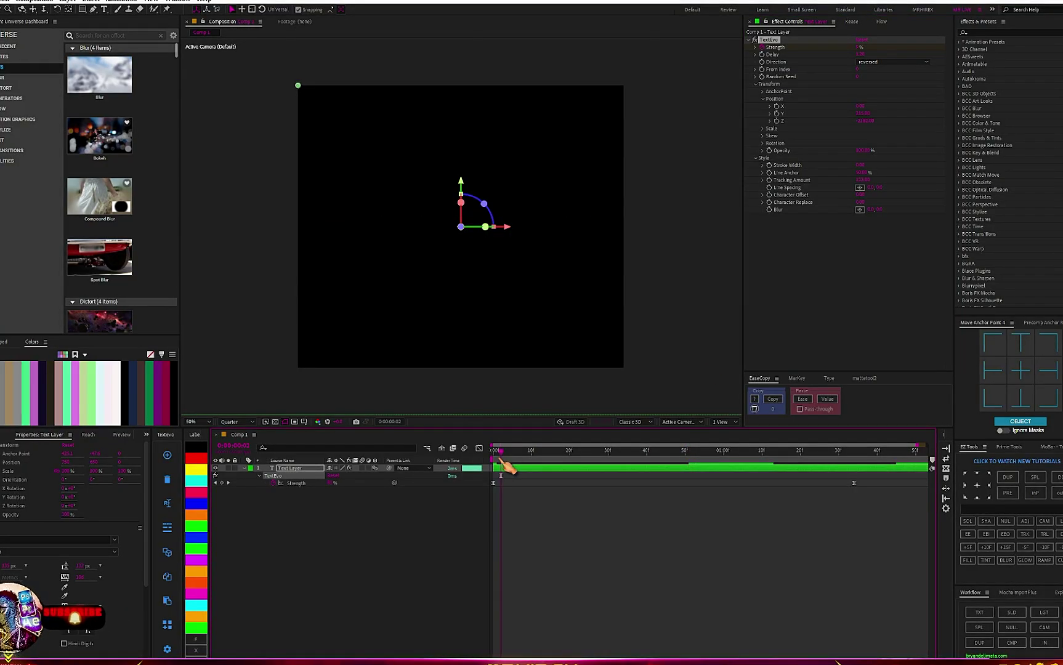
{"action": "left_click", "coordinate": [657, 526]}
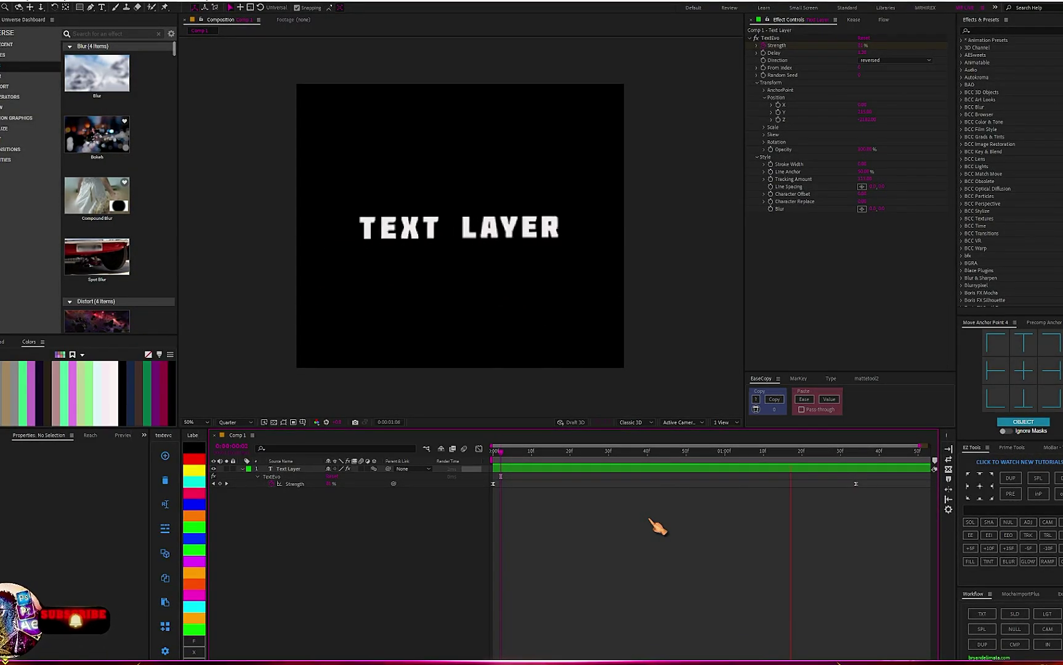
{"action": "key", "text": "space"}
- Set the TextEvo Direction to Random, change the Random Seed and preview the text animation
{"action": "left_click", "coordinate": [889, 61]}
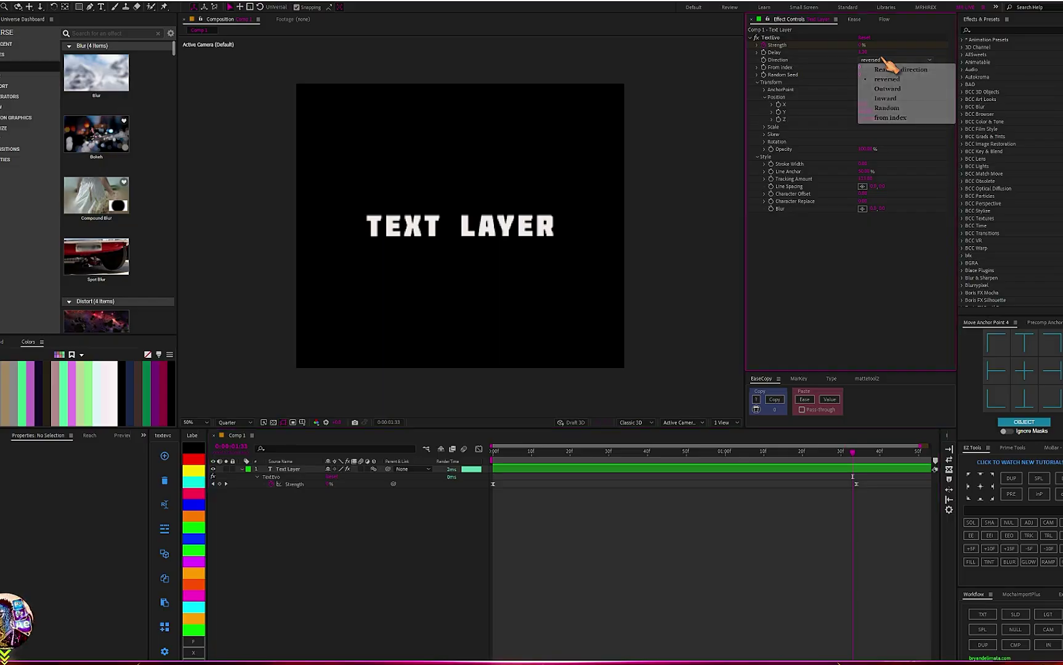
{"action": "left_click", "coordinate": [898, 109]}
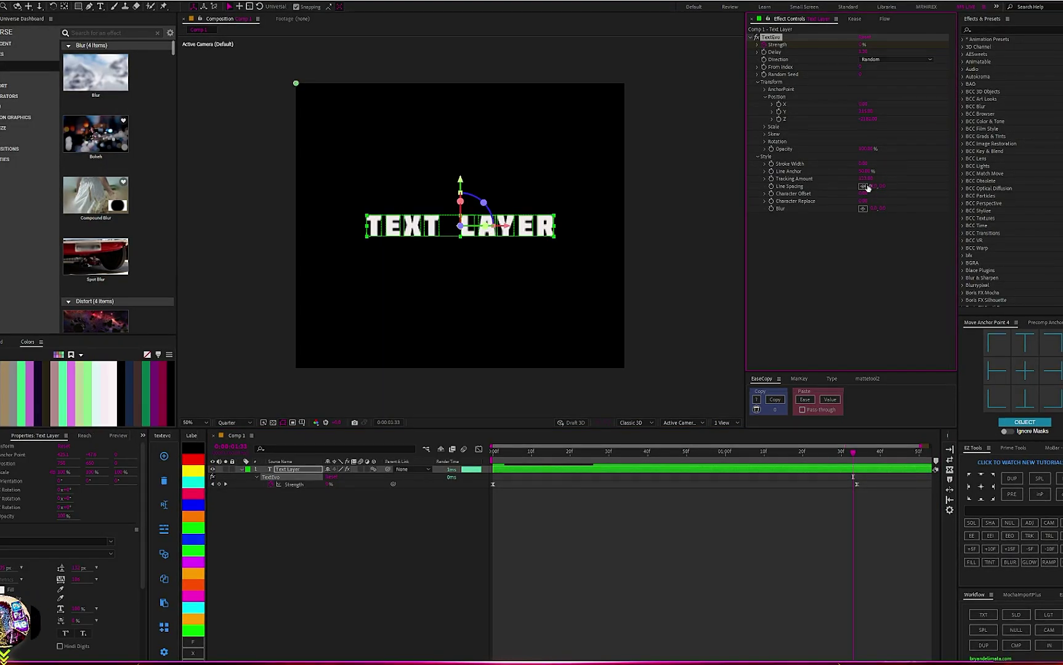
{"action": "key", "text": "Home"}
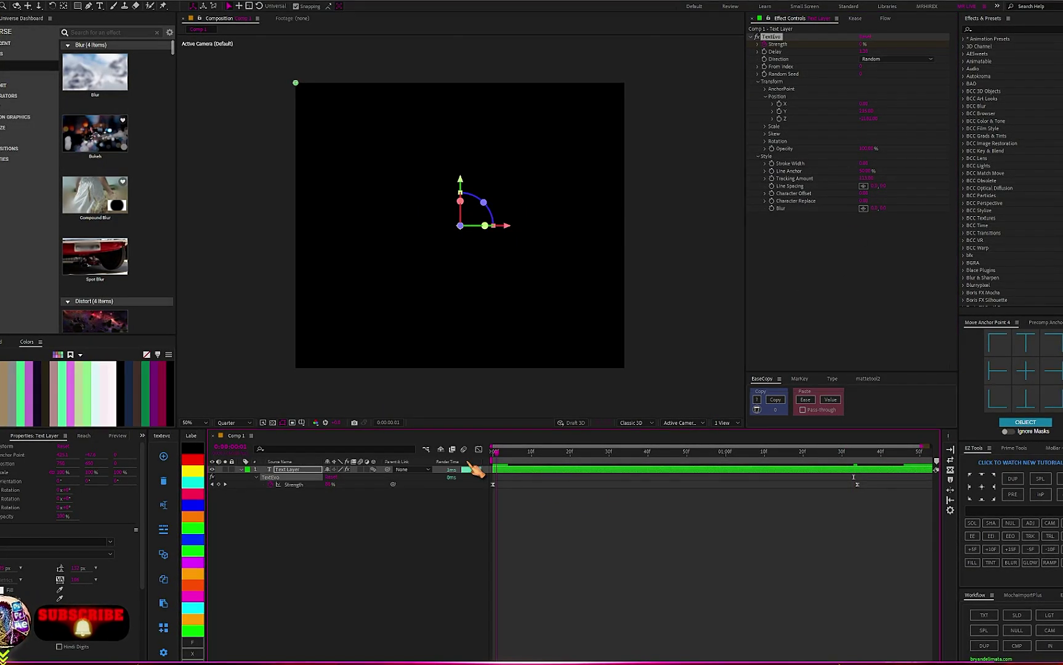
{"action": "key", "text": "space"}
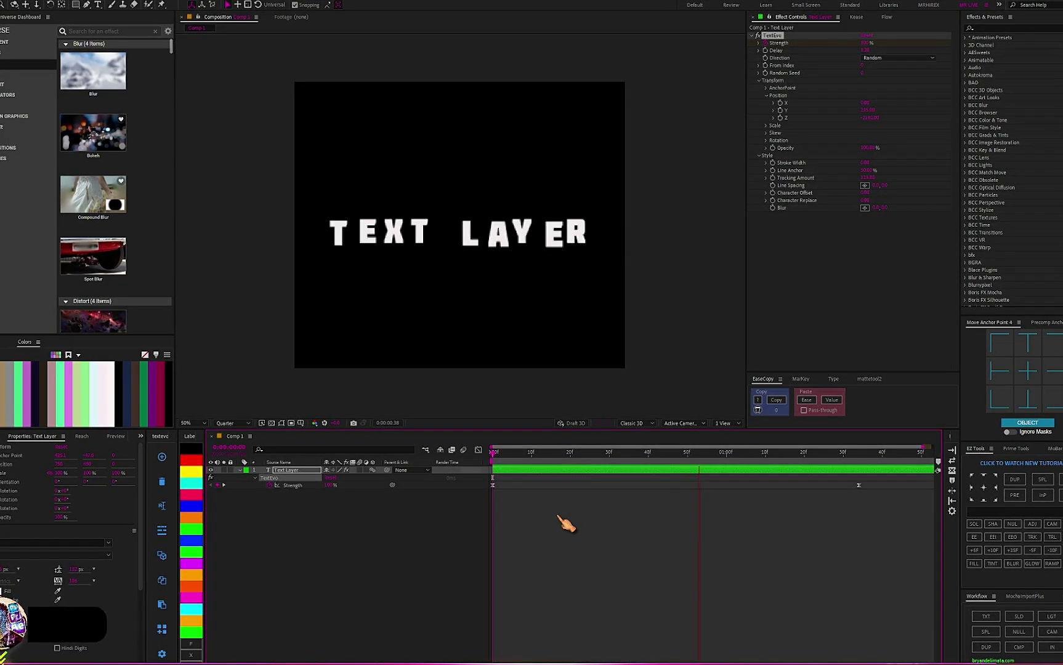
{"action": "left_click", "coordinate": [512, 453]}
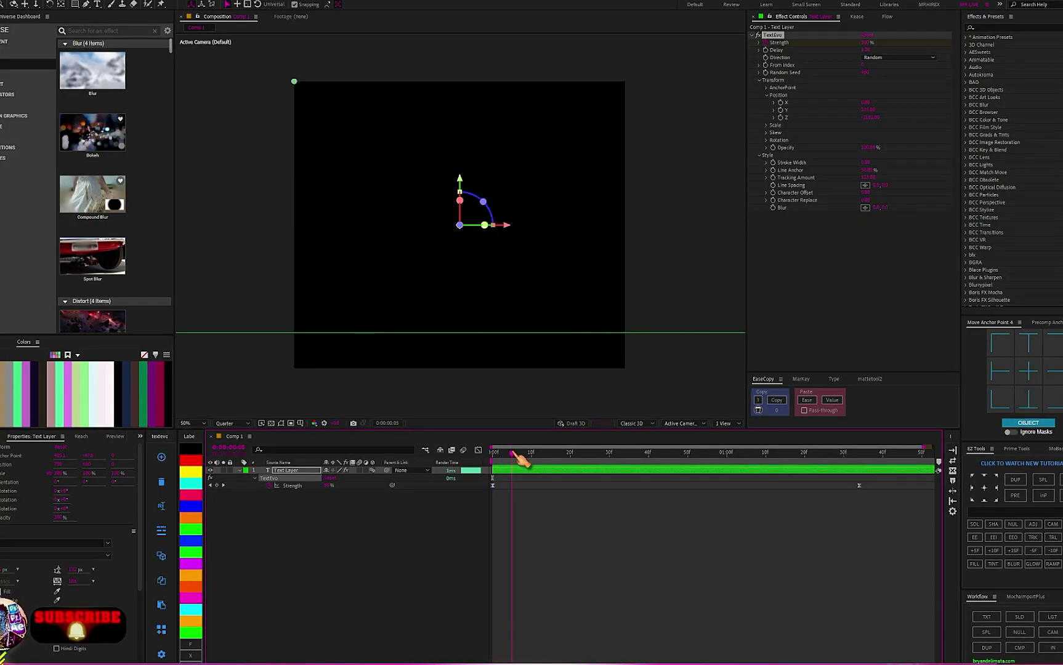
{"action": "key", "text": "space"}
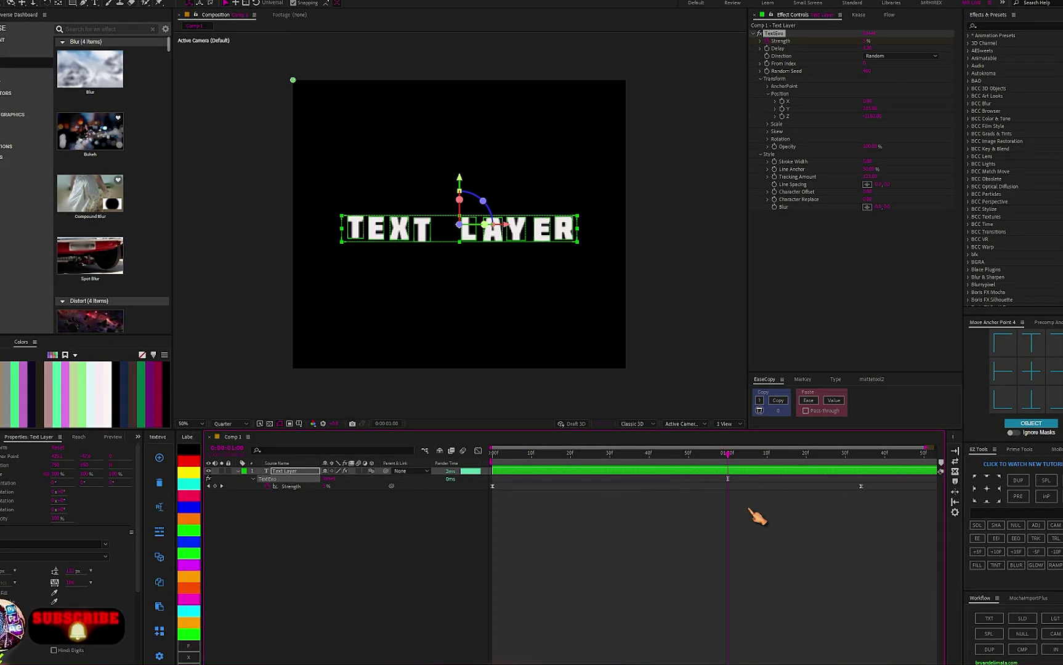
- Adjust TextEvo's Rotation and 3D Rotation X so the letters tilt mid-animation, and preview from the start
{"action": "left_click_drag", "start_coordinate": [501, 454], "coordinate": [631, 455]}
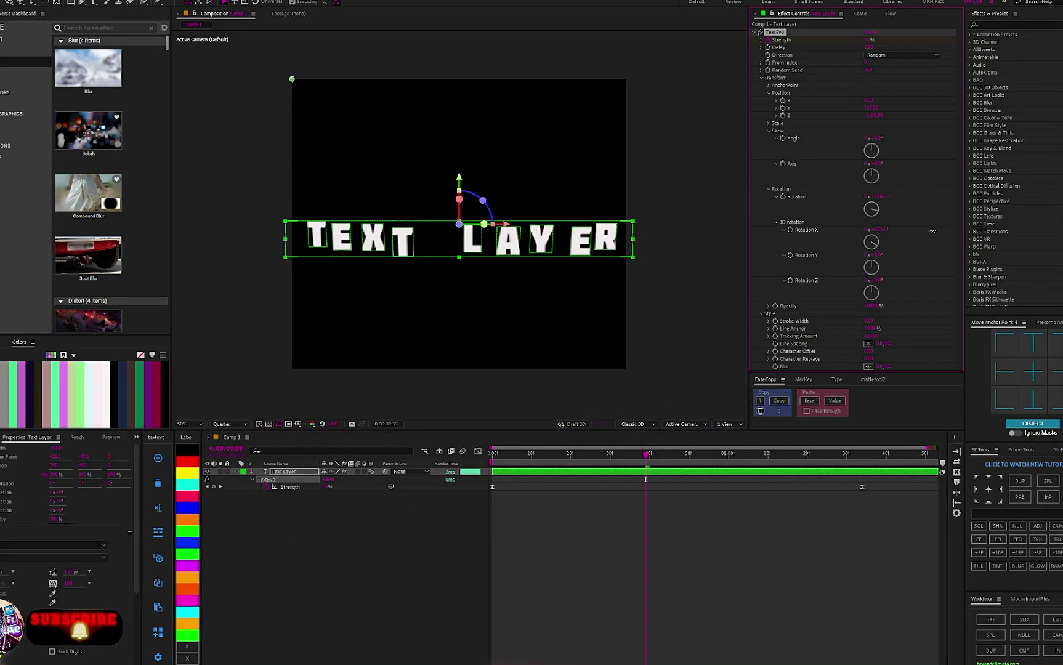
{"action": "left_click_drag", "start_coordinate": [876, 229], "coordinate": [1008, 235]}
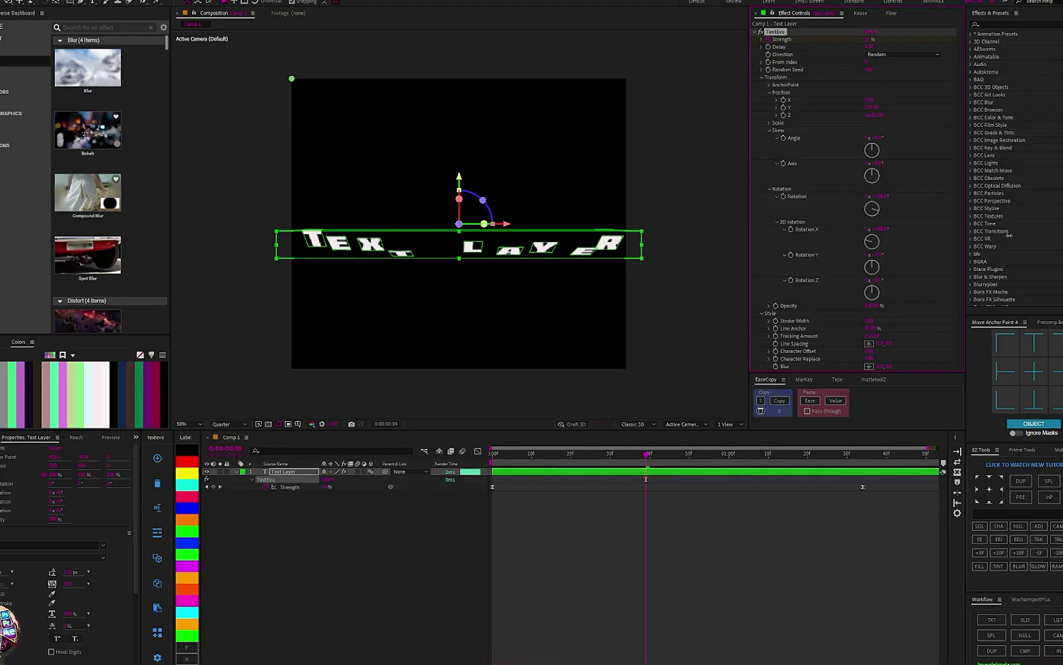
{"action": "left_click_drag", "start_coordinate": [537, 457], "coordinate": [458, 464]}
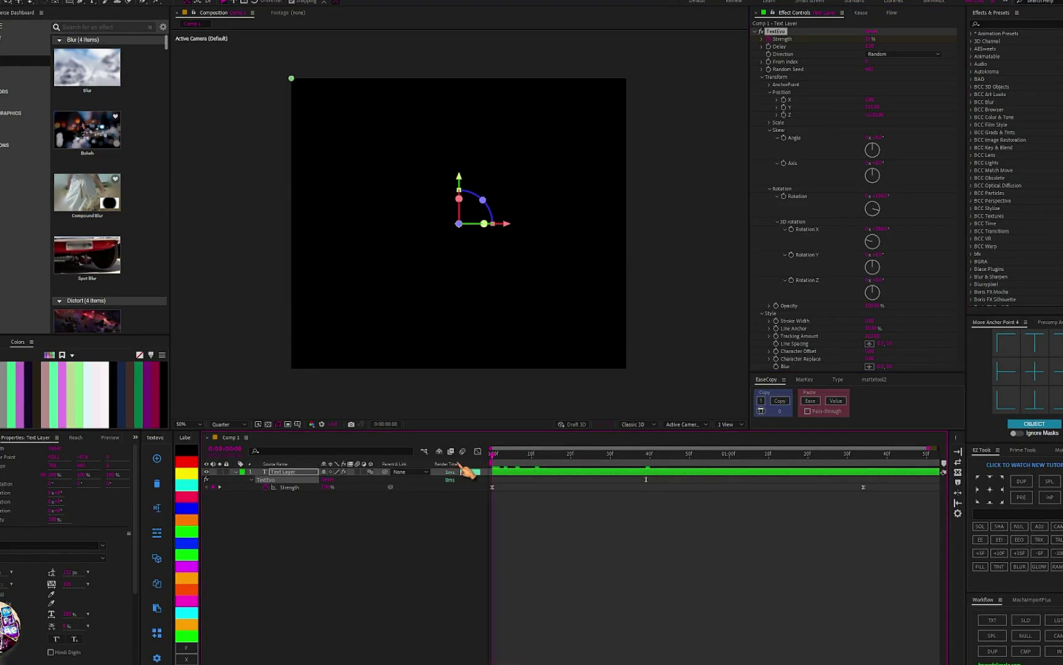
{"action": "key", "text": "space"}
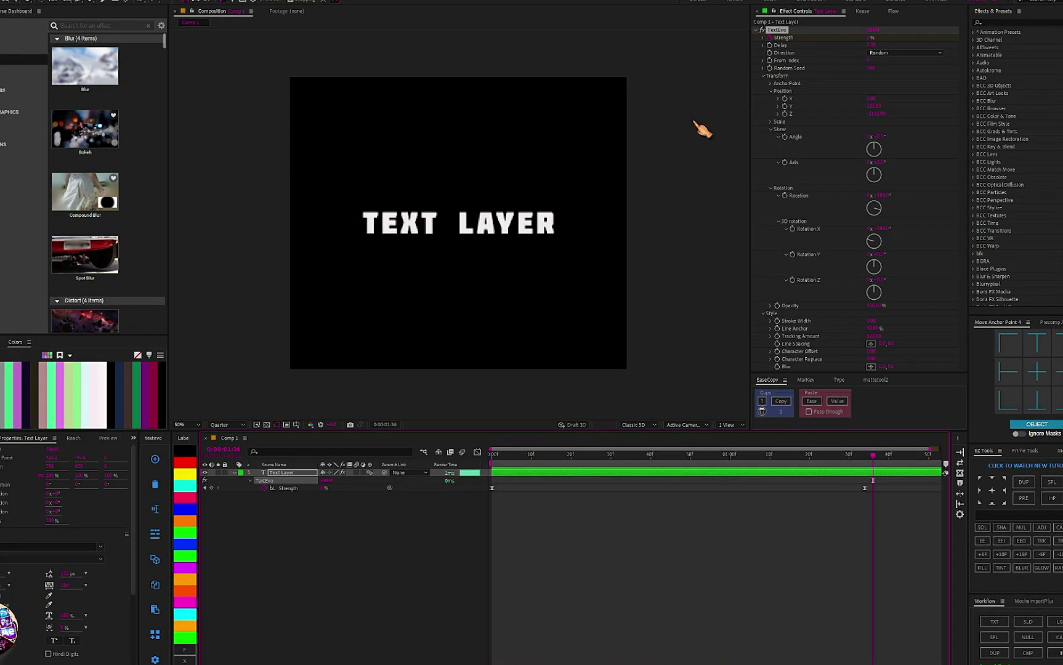
{"action": "key", "text": "space"}
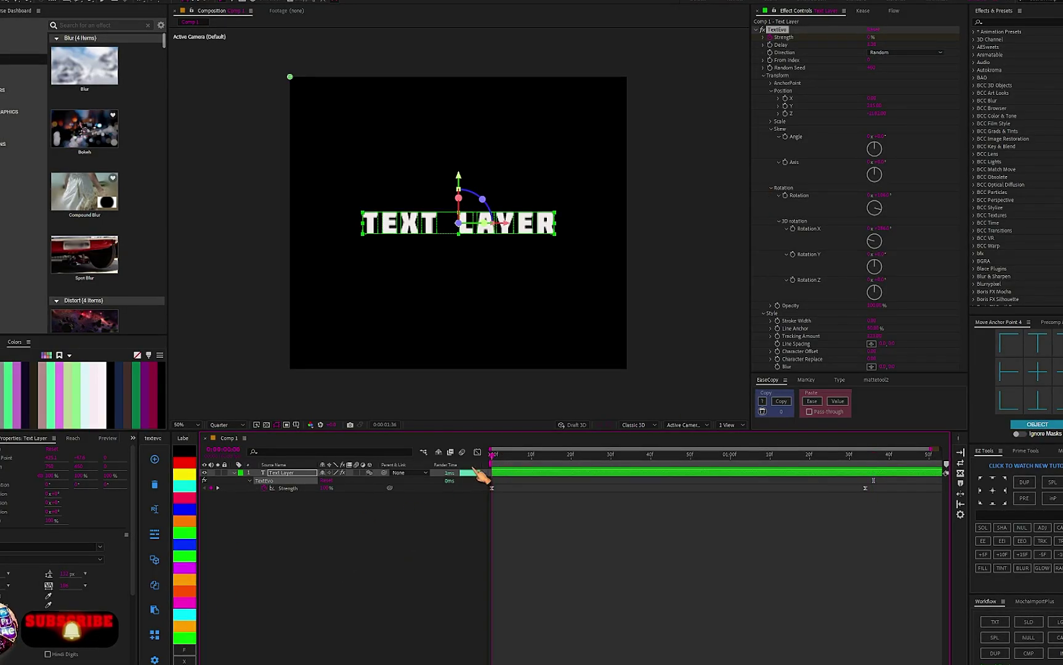
- View the list of saved TextEvo presets, close it and return to the start of the timeline
{"action": "left_click", "coordinate": [154, 633]}
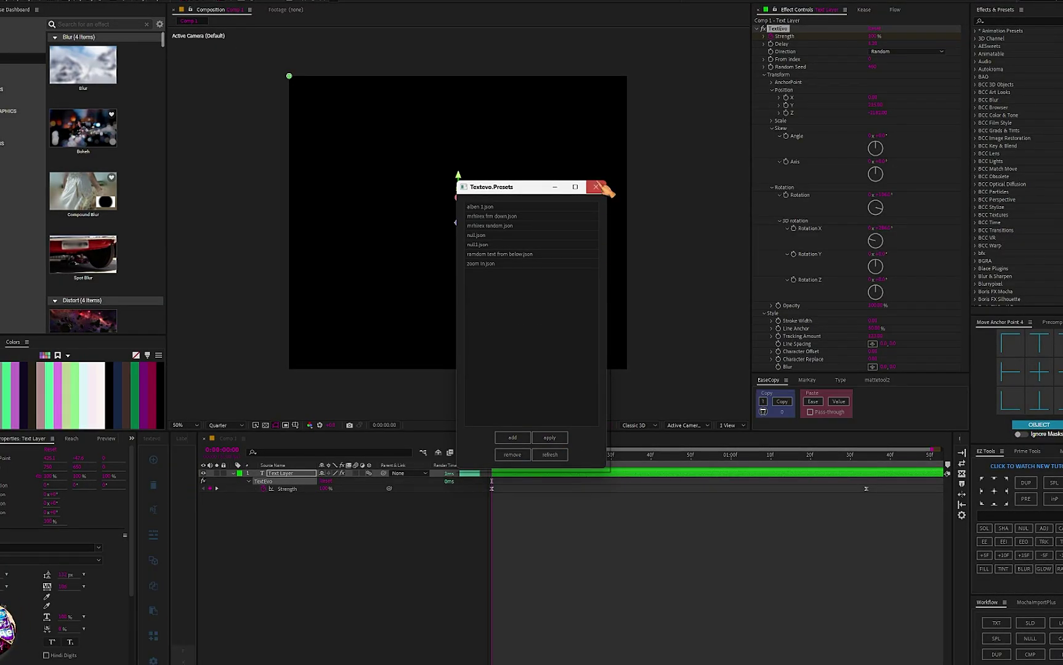
{"action": "left_click", "coordinate": [596, 188]}
{"action": "left_click_drag", "start_coordinate": [493, 455], "coordinate": [534, 481]}
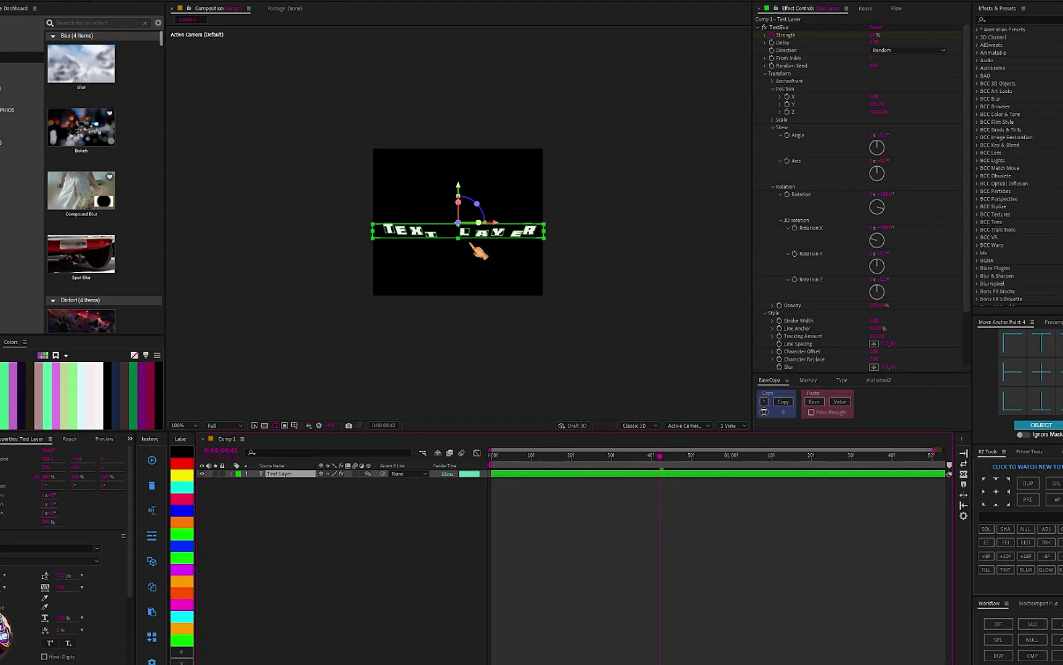
- Examine the pre-composed text with its glowing fractal noise and emboss effects up close, and preview the animation
{"action": "scroll", "coordinate": [474, 252], "scroll_direction": "up", "scroll_amount": 4}
{"action": "scroll", "coordinate": [484, 257], "scroll_direction": "down", "scroll_amount": 4}
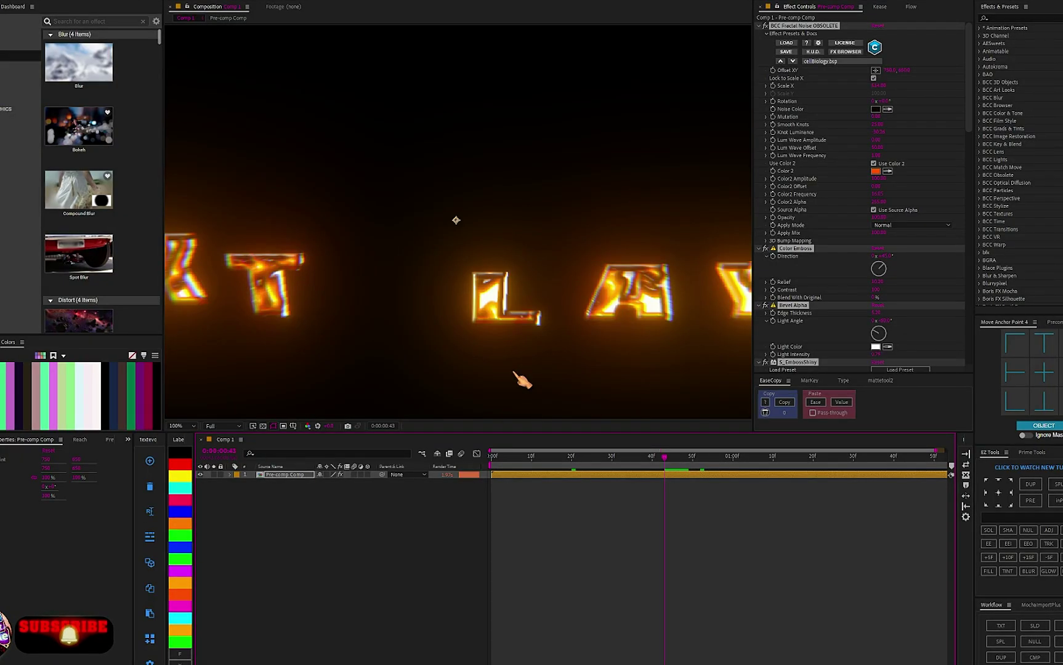
{"action": "scroll", "coordinate": [515, 369], "scroll_direction": "down", "scroll_amount": 2}
{"action": "scroll", "coordinate": [512, 384], "scroll_direction": "up", "scroll_amount": 1}
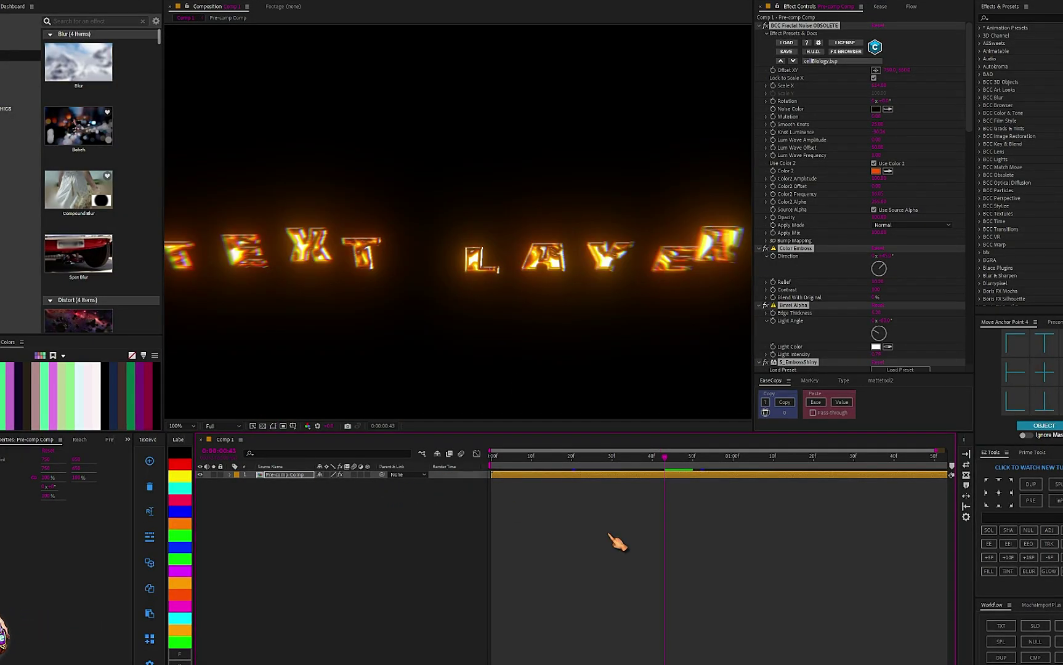
{"action": "key", "text": "space"}
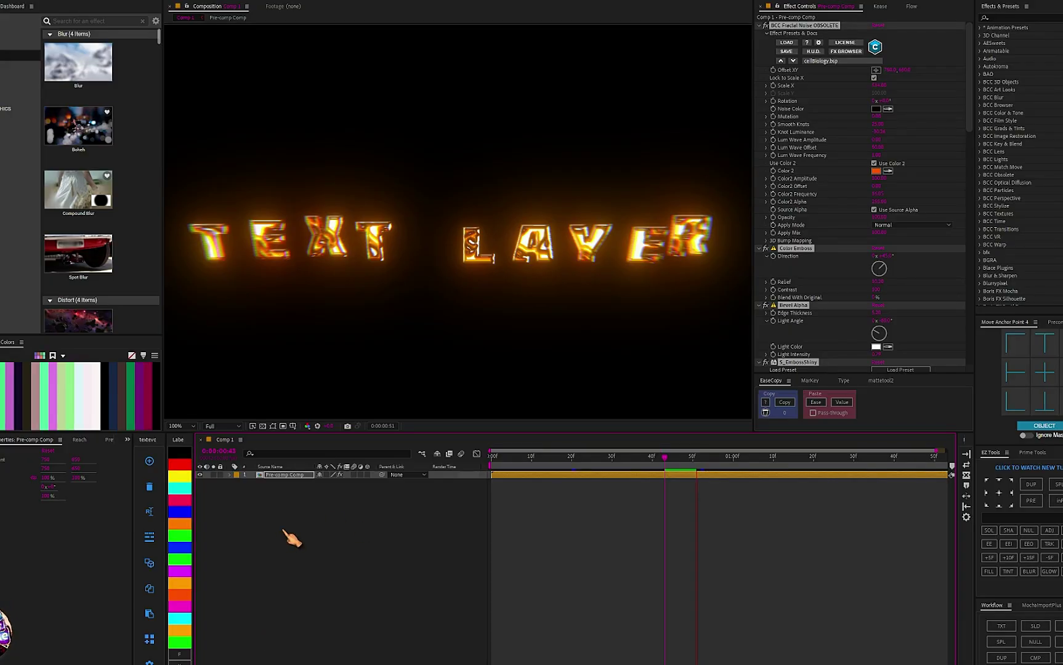